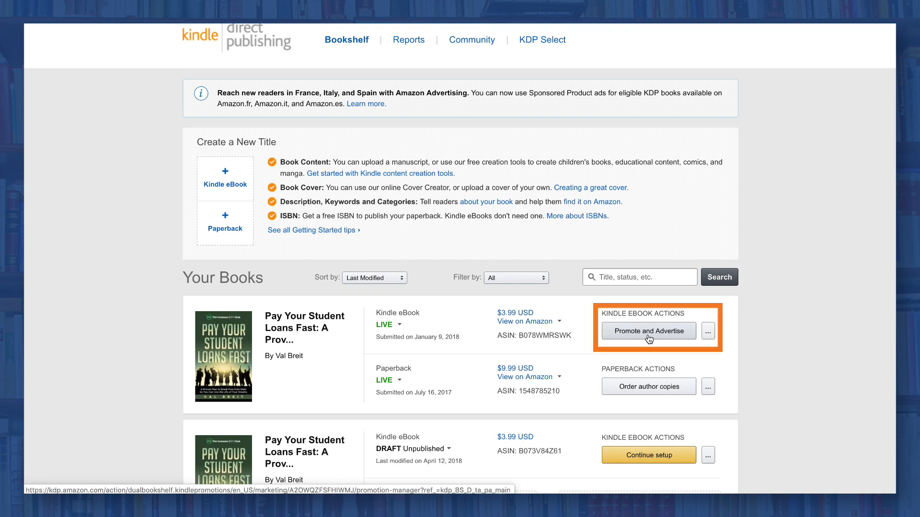
# Step: Start a Sponsored Products ad campaign on Amazon.com for the live Kindle eBook of Pay Your Student Loans Fast
pyautogui.click(649, 332)
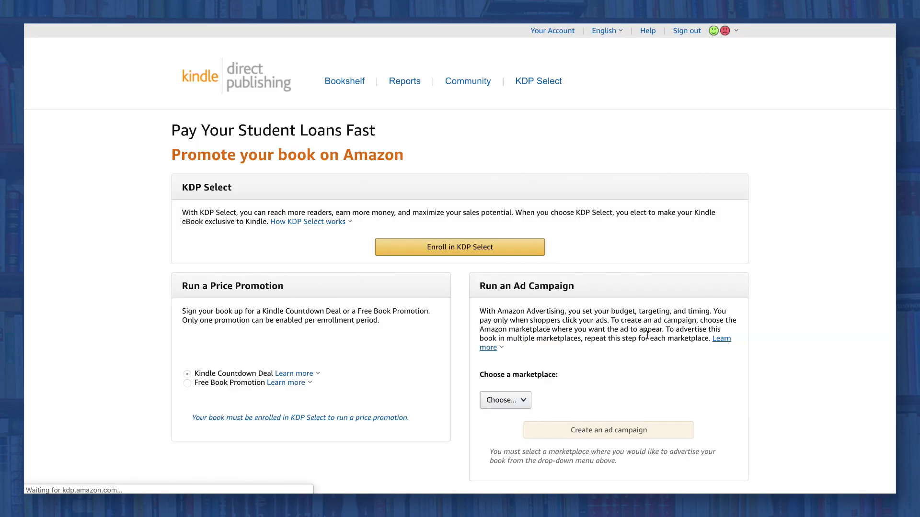
pyautogui.scroll(-2, 575, 326)
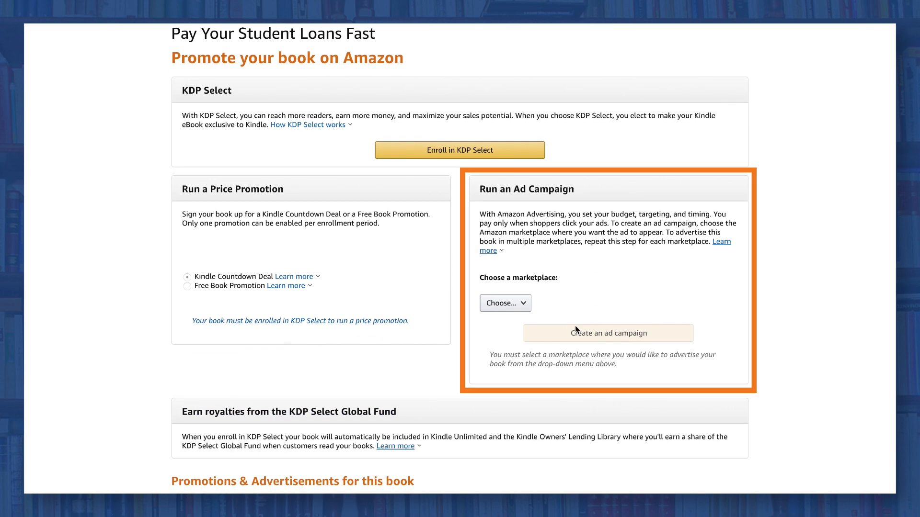
pyautogui.click(518, 307)
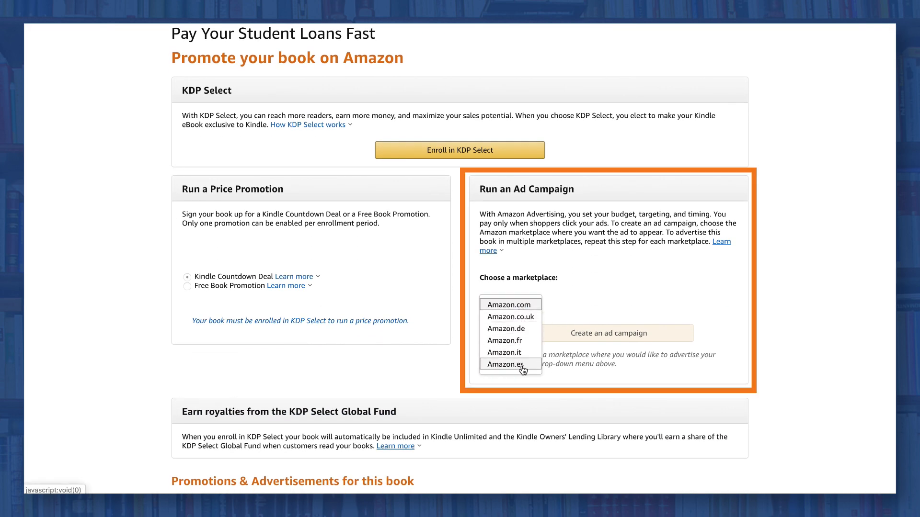
pyautogui.click(527, 307)
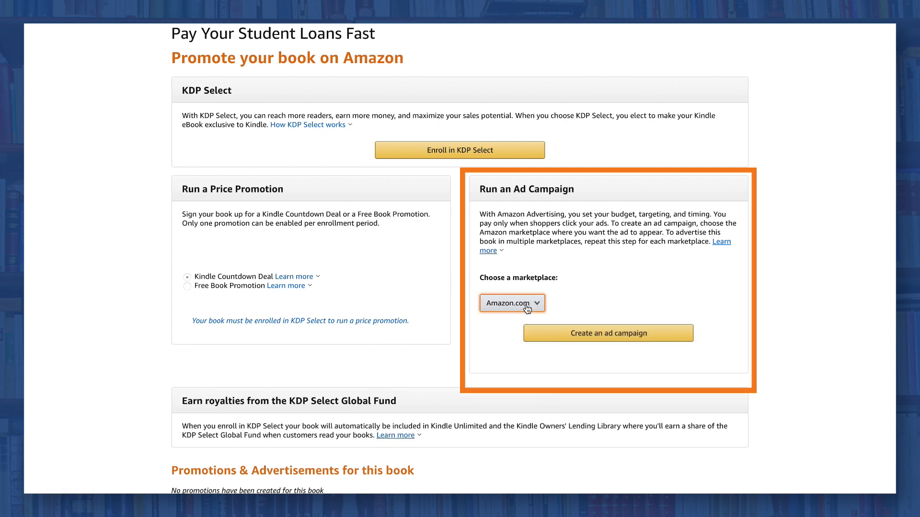
pyautogui.click(597, 335)
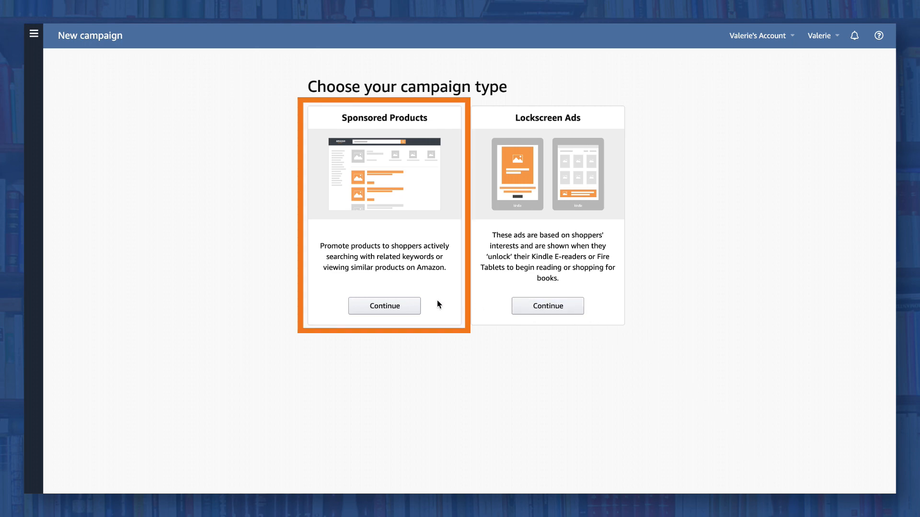
pyautogui.click(395, 308)
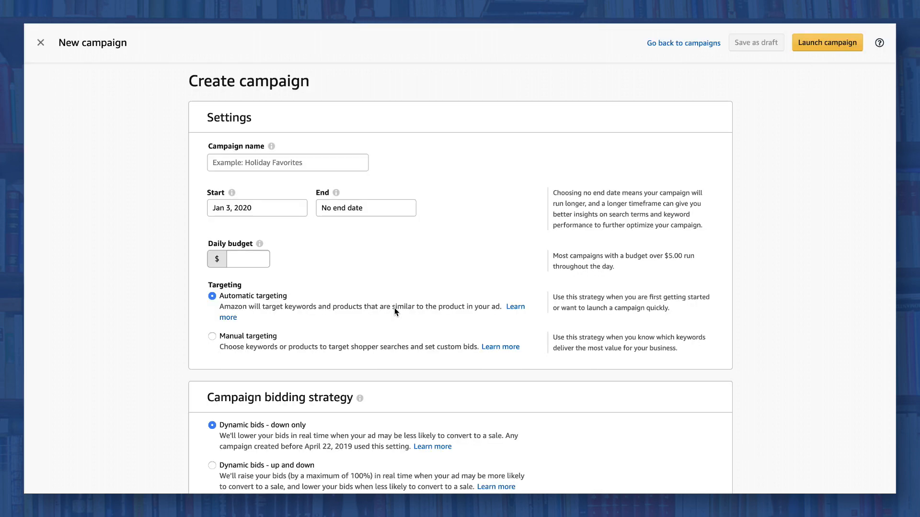
# Step: Name the campaign PYSLF SPA and set its start date to Jan 3, 2020
pyautogui.scroll(-1, 395, 310)
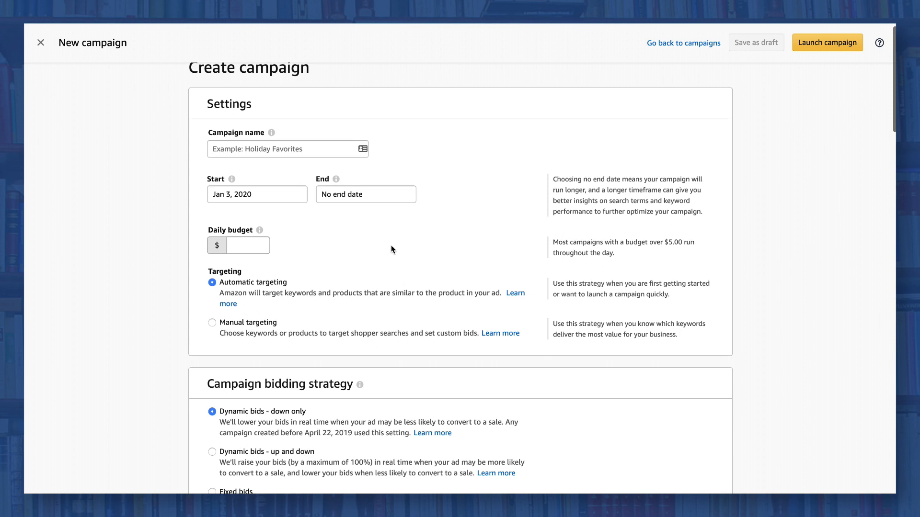
pyautogui.click(295, 148)
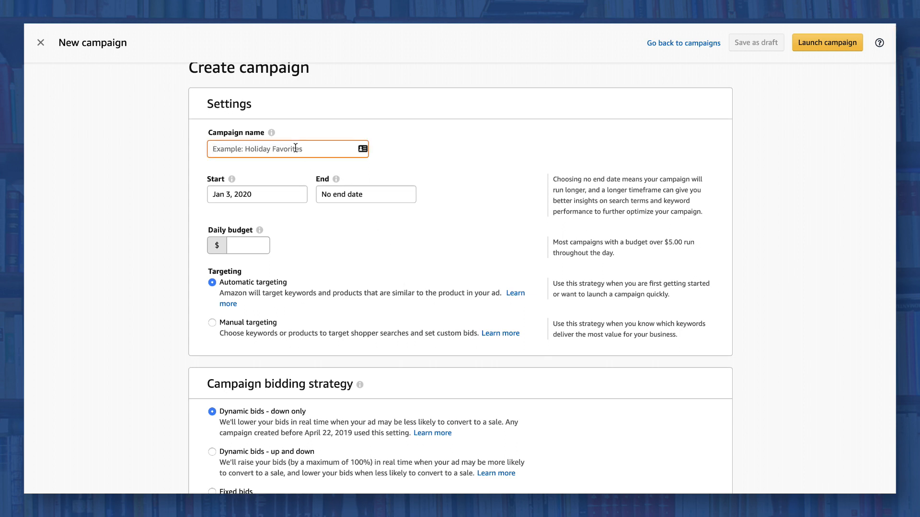
pyautogui.write('PYSL')
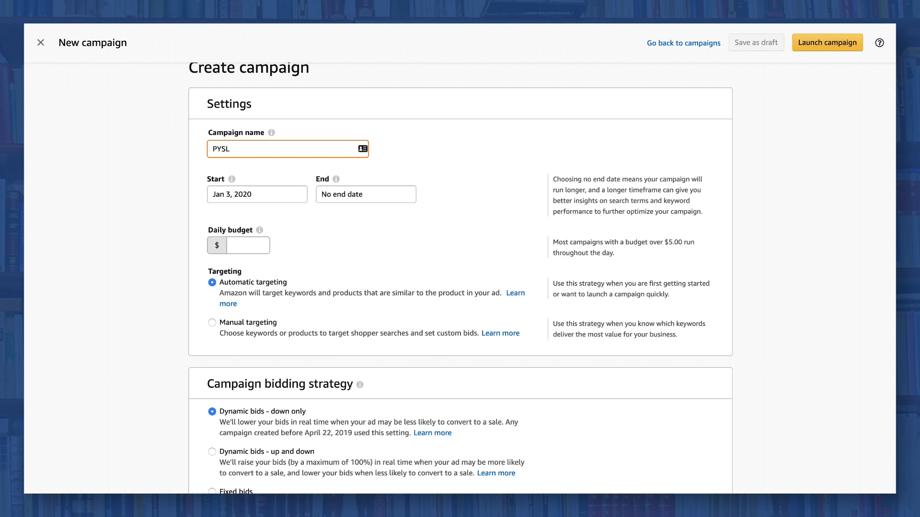
pyautogui.write('F SPA')
pyautogui.click(235, 199)
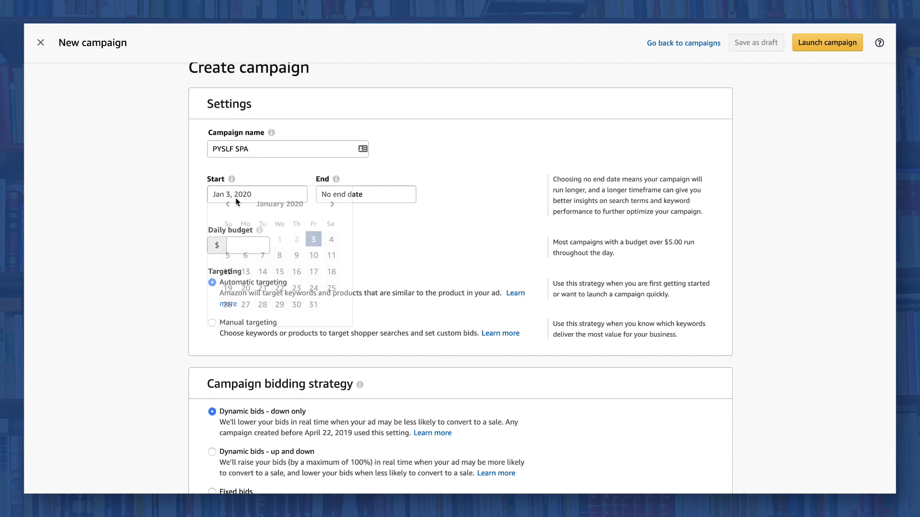
pyautogui.click(314, 241)
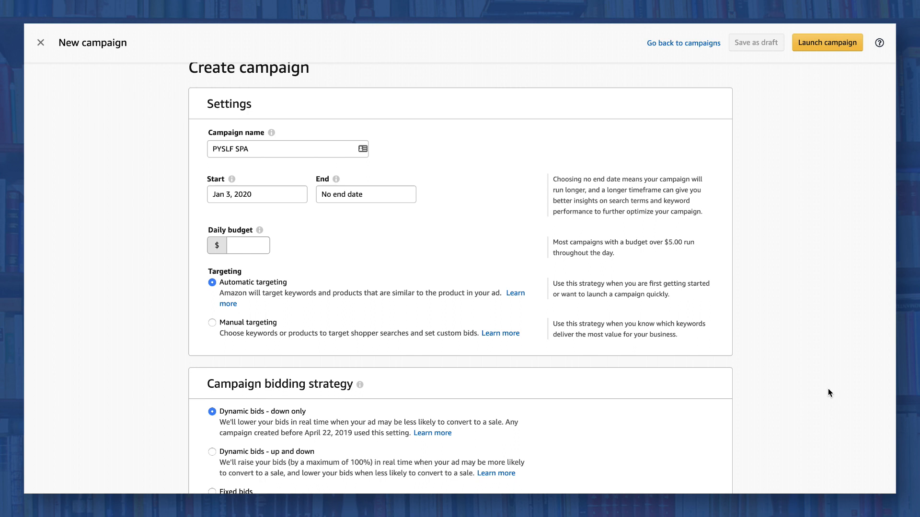
# Step: Choose manual targeting for the campaign and set the bidding strategy to Dynamic bids - up and down
pyautogui.click(241, 245)
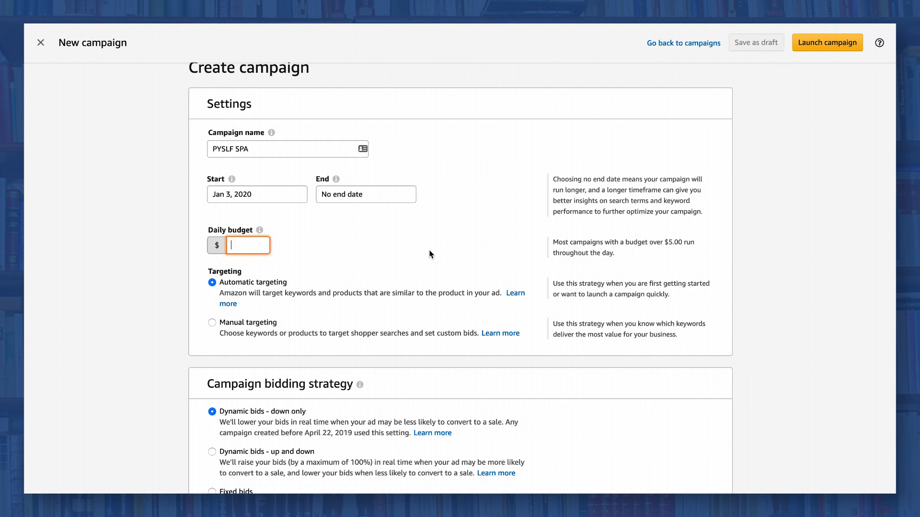
pyautogui.click(212, 323)
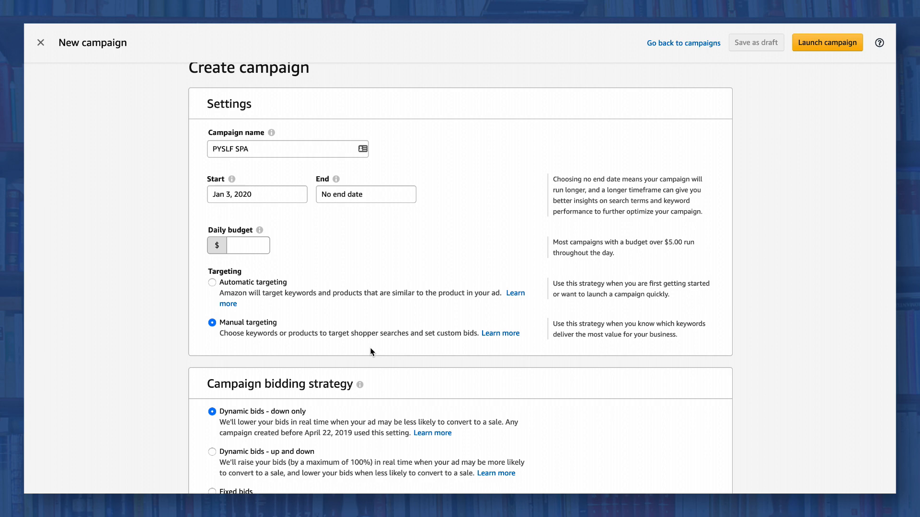
pyautogui.scroll(-3, 372, 352)
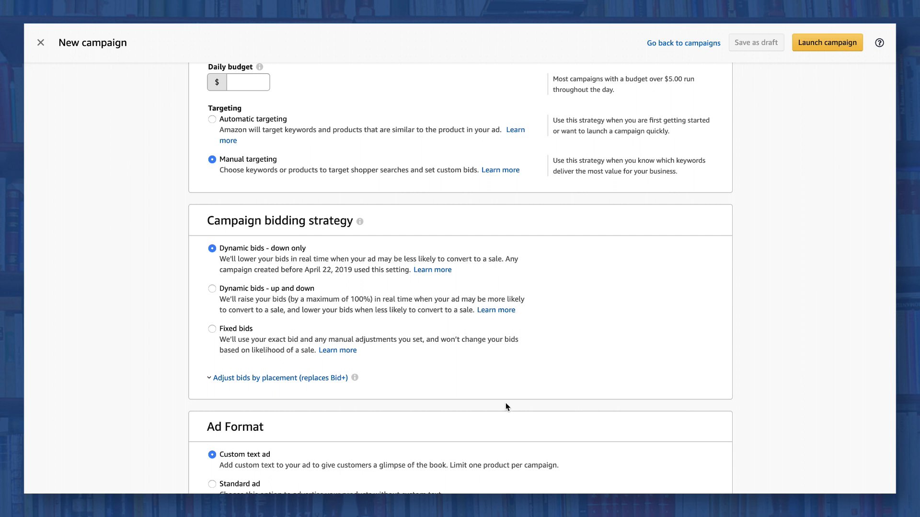
pyautogui.click(211, 291)
# Step: Review the campaign's ad format, advertised product and targeting type, along with the first related keyword suggestions
pyautogui.scroll(-4, 84, 318)
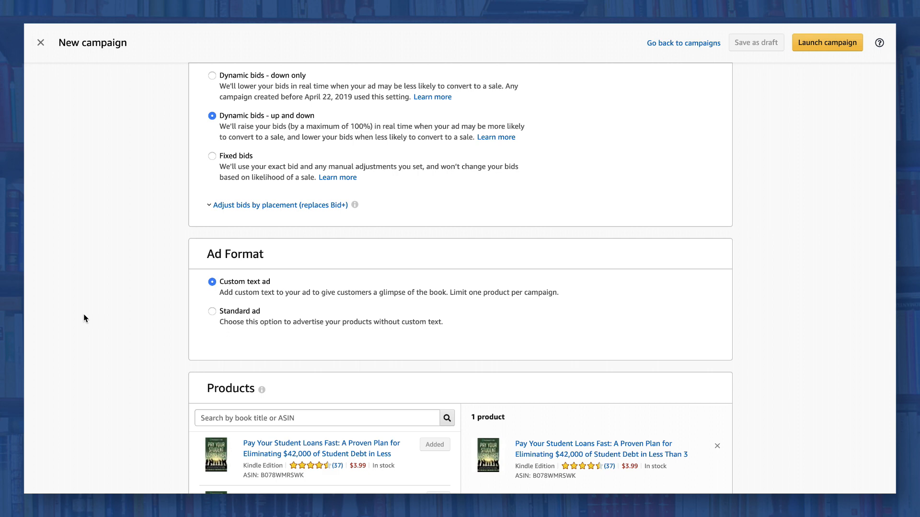
pyautogui.scroll(-1, 84, 318)
pyautogui.scroll(-3, 83, 314)
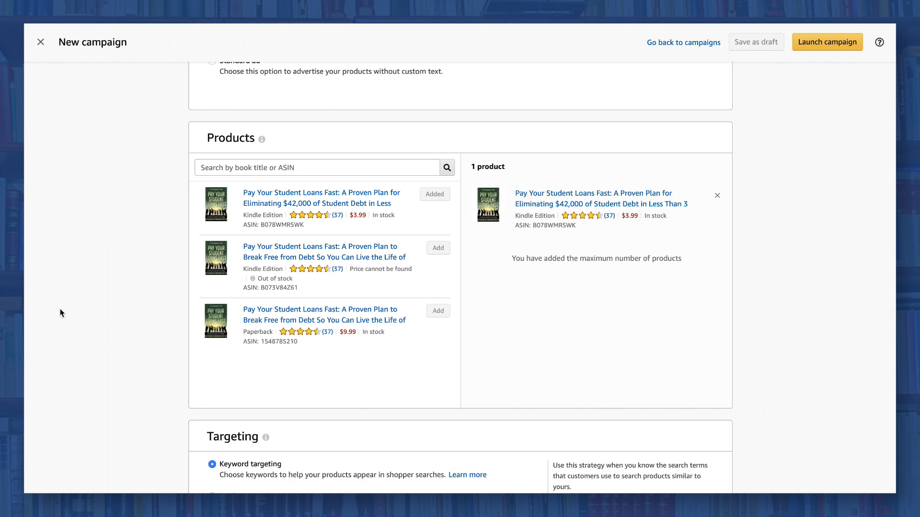
pyautogui.scroll(-3, 59, 308)
pyautogui.scroll(-4, 60, 312)
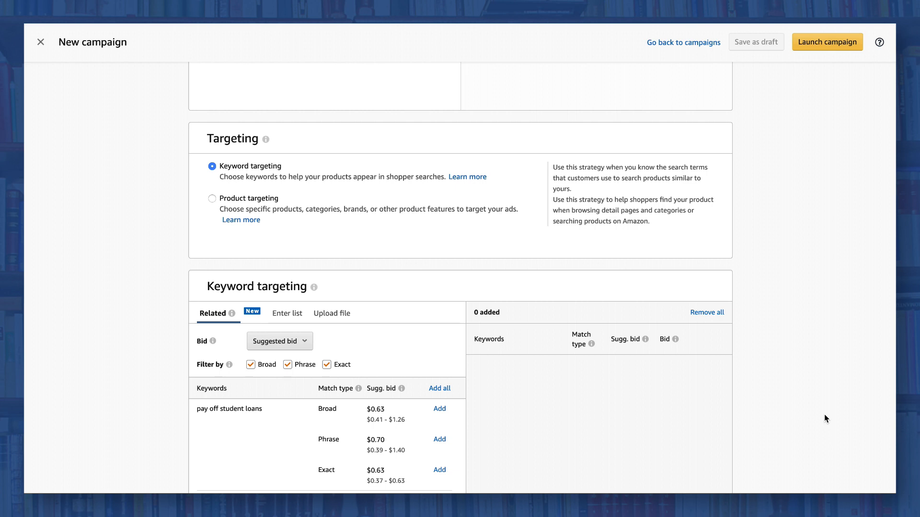
pyautogui.scroll(-5, 825, 419)
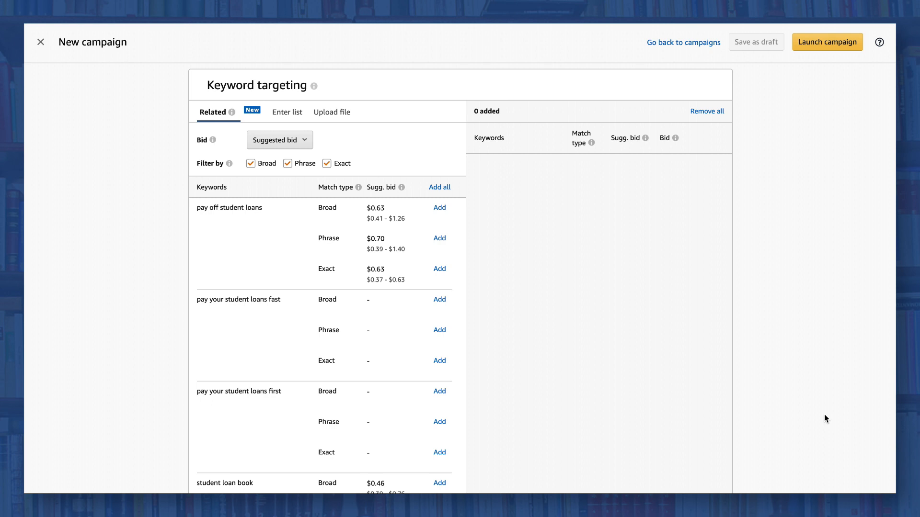
pyautogui.scroll(-3, 344, 392)
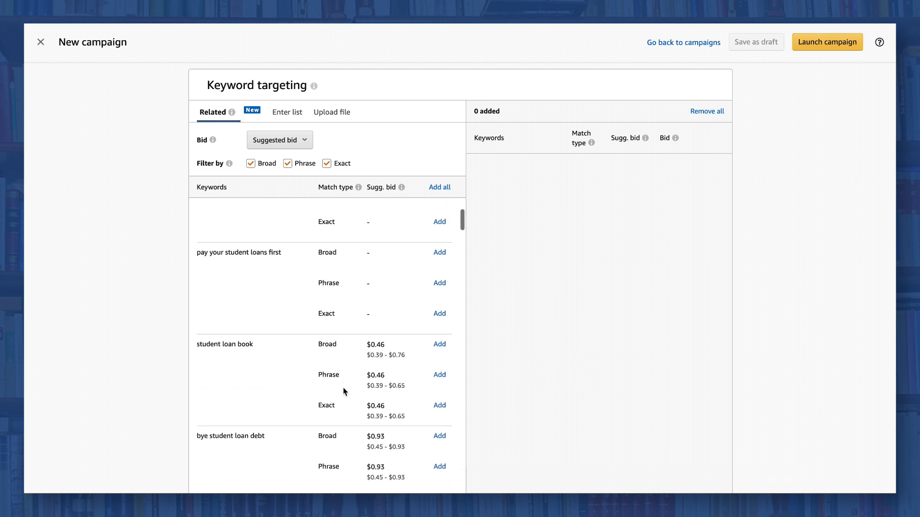
pyautogui.scroll(-6, 344, 391)
pyautogui.scroll(7, 344, 391)
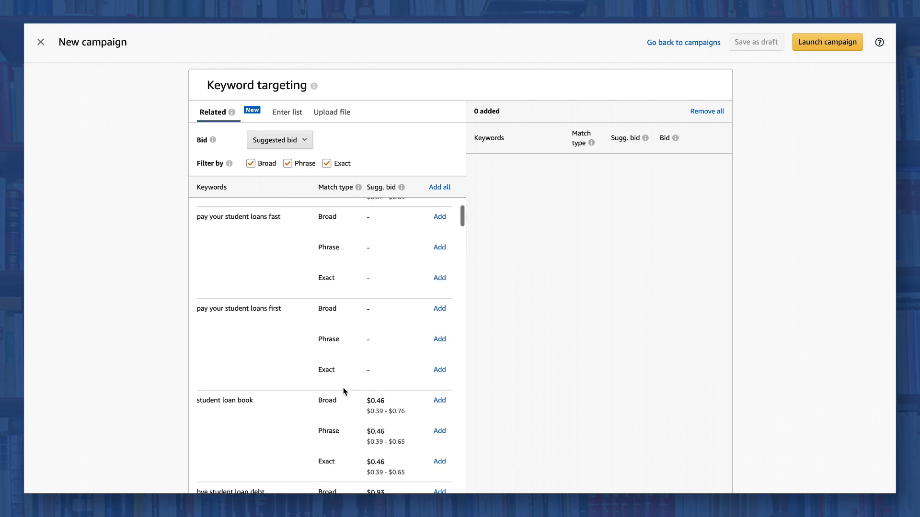
pyautogui.scroll(2, 344, 391)
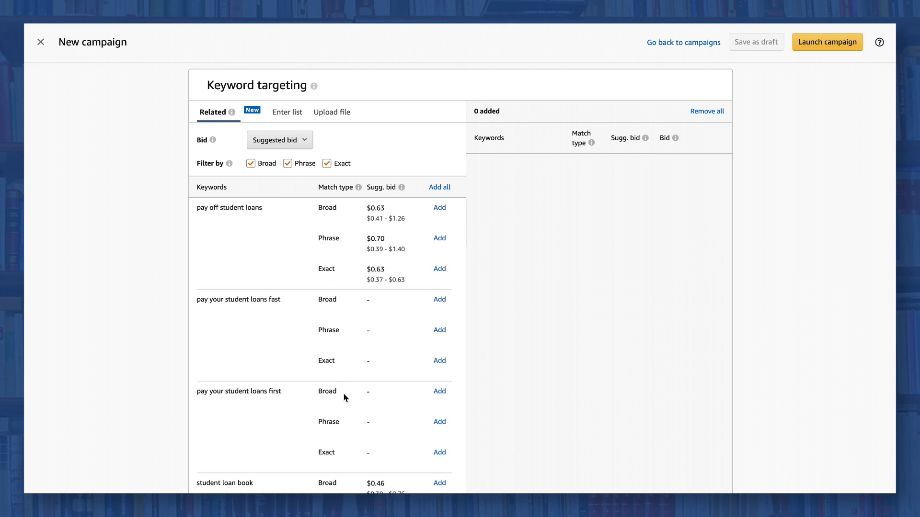
# Step: Check the alternative ways to add keywords and examine the related keyword suggestions with their match types and suggested bids
pyautogui.click(287, 113)
pyautogui.click(335, 119)
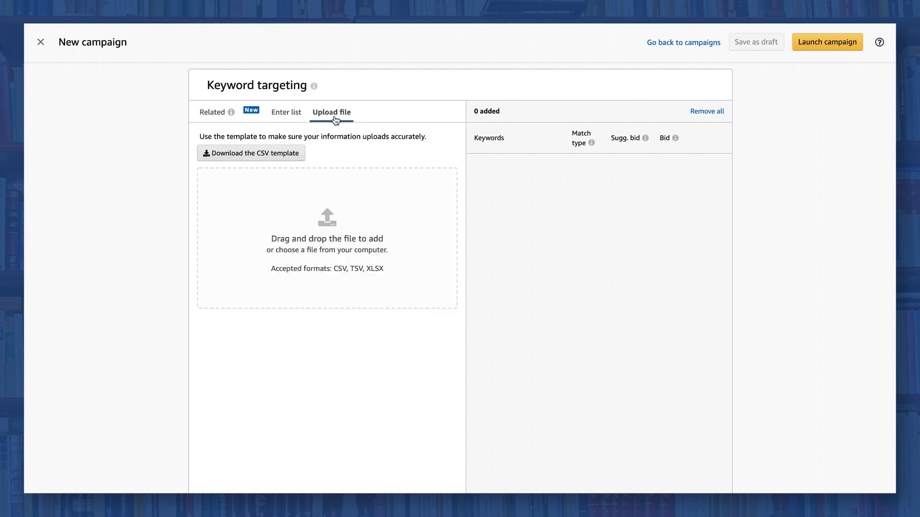
pyautogui.click(207, 114)
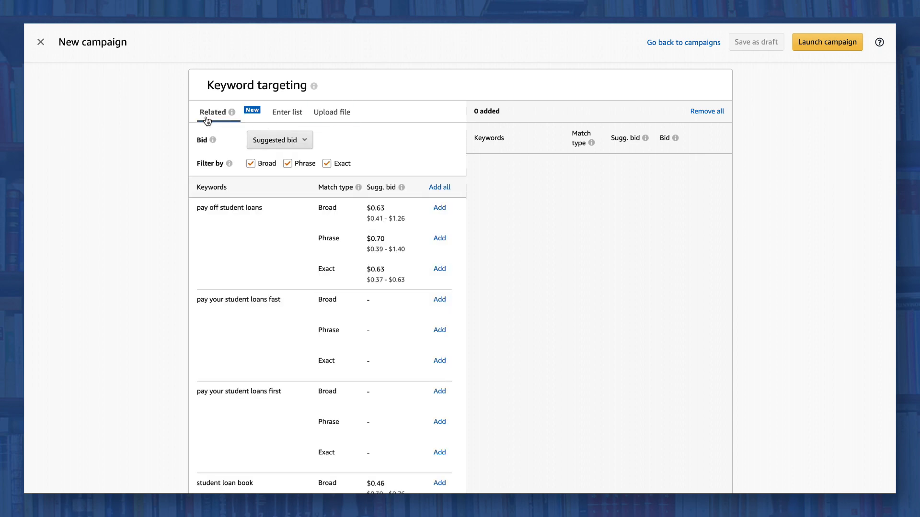
pyautogui.scroll(-7, 366, 274)
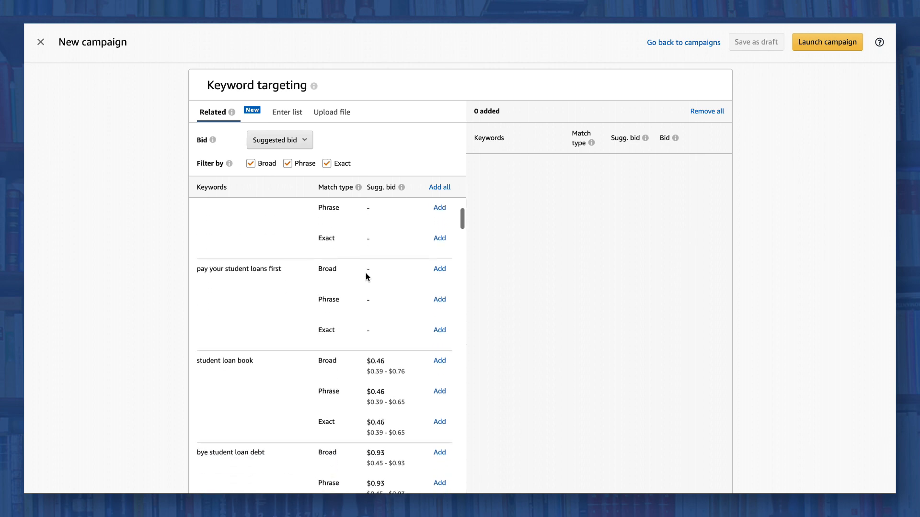
pyautogui.scroll(-12, 366, 275)
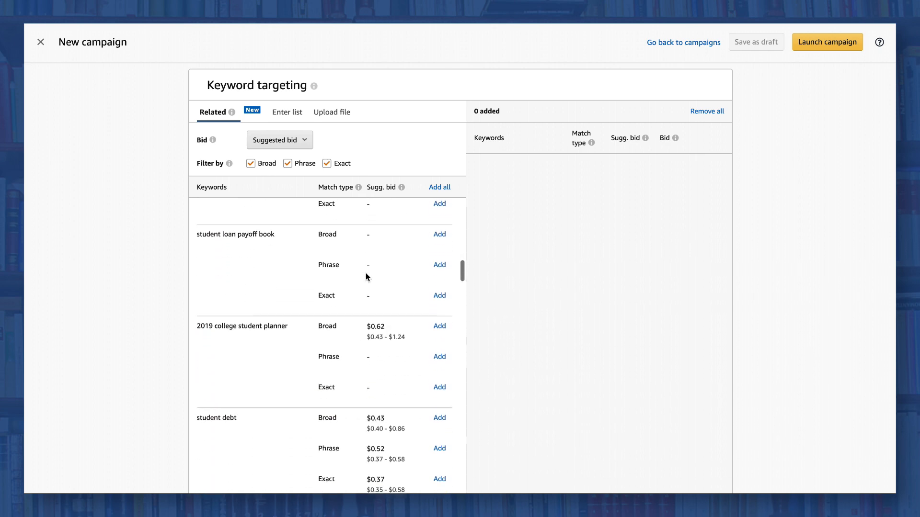
pyautogui.scroll(-12, 367, 277)
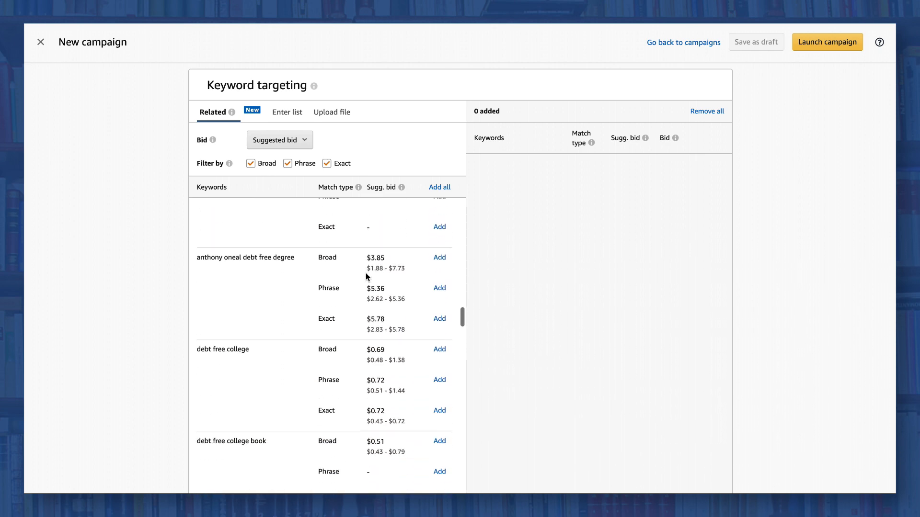
pyautogui.scroll(-12, 366, 276)
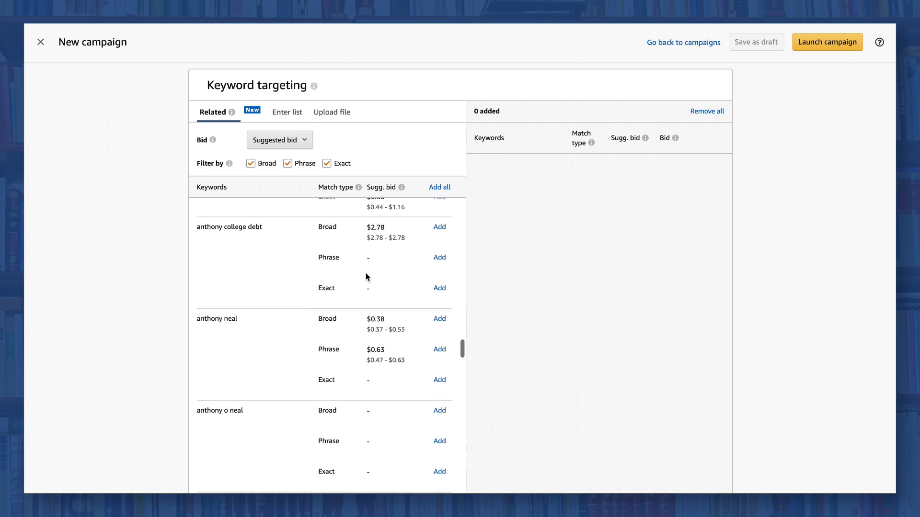
pyautogui.scroll(-7, 366, 277)
pyautogui.scroll(8, 366, 277)
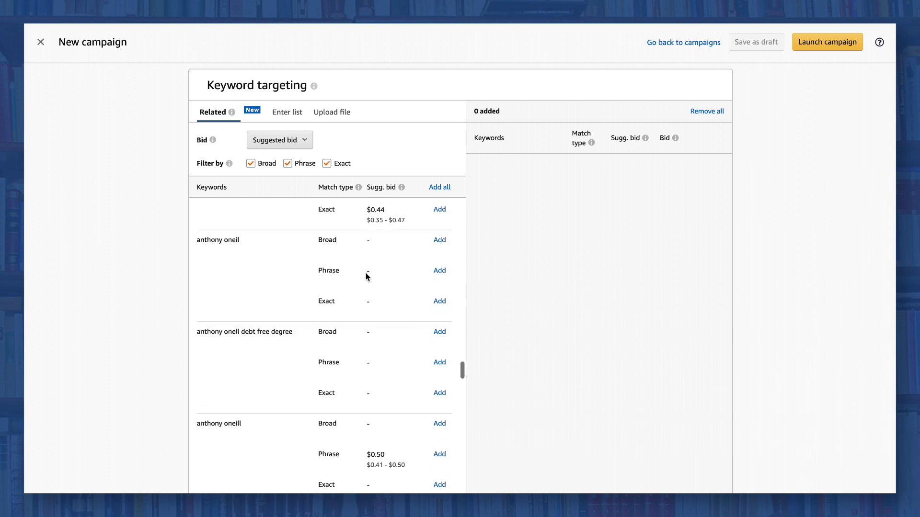
pyautogui.scroll(12, 366, 275)
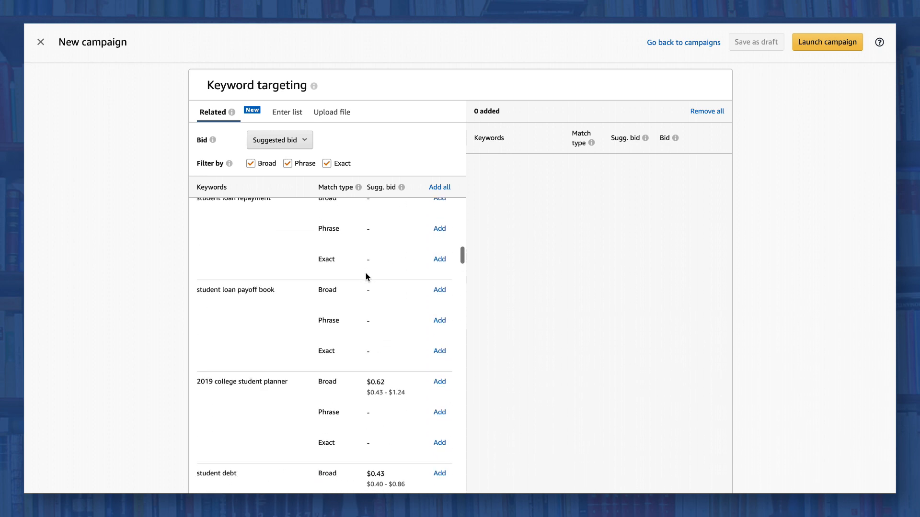
pyautogui.scroll(4, 366, 272)
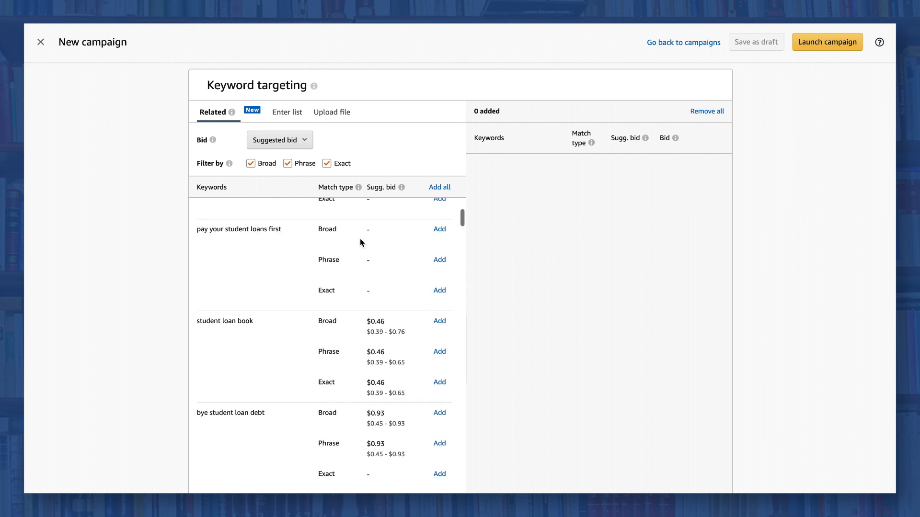
# Step: Examine the options for entering a custom keyword list and for uploading a keyword file
pyautogui.click(284, 115)
pyautogui.click(333, 205)
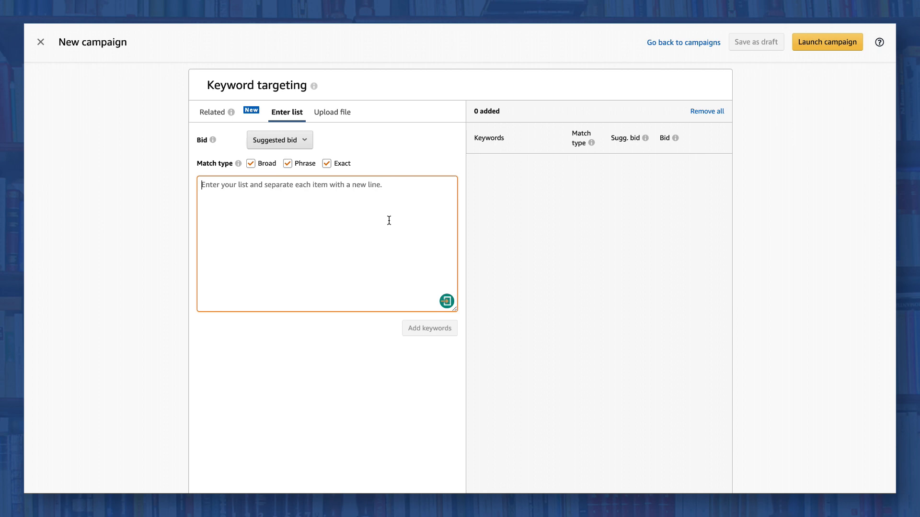
pyautogui.click(335, 115)
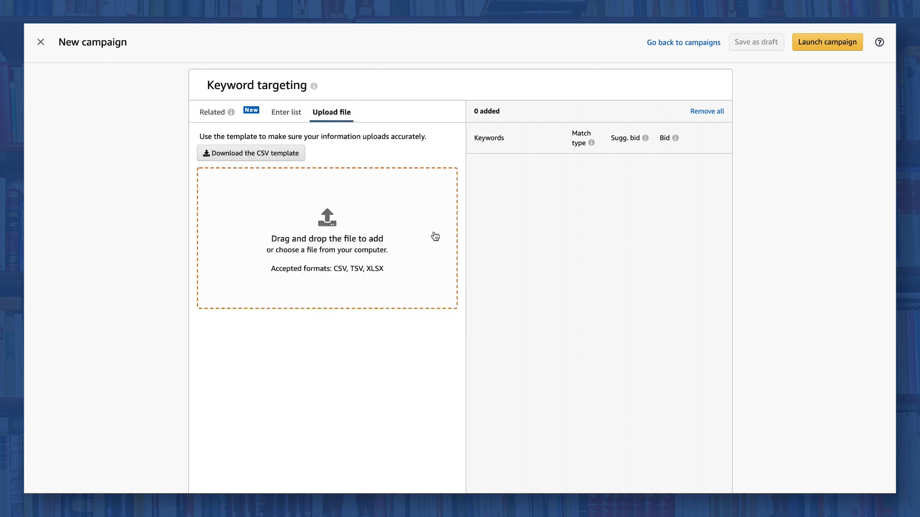
pyautogui.scroll(-1, 433, 234)
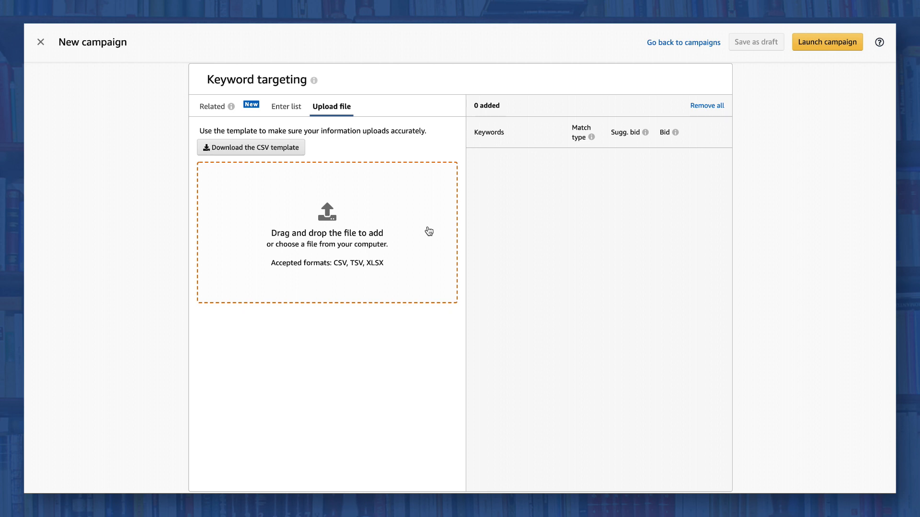
# Step: Switch the bid for related keyword suggestions to Default bid and set it to $0.51
pyautogui.click(208, 114)
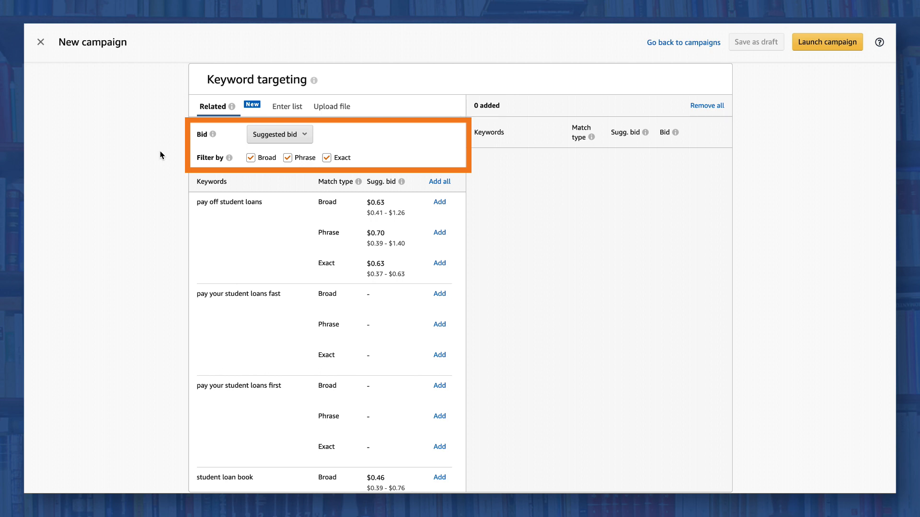
pyautogui.click(304, 136)
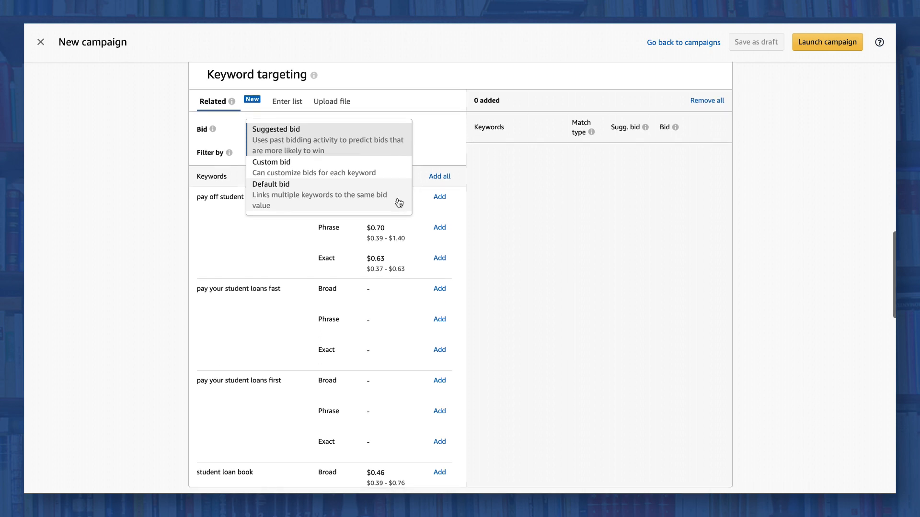
pyautogui.click(399, 202)
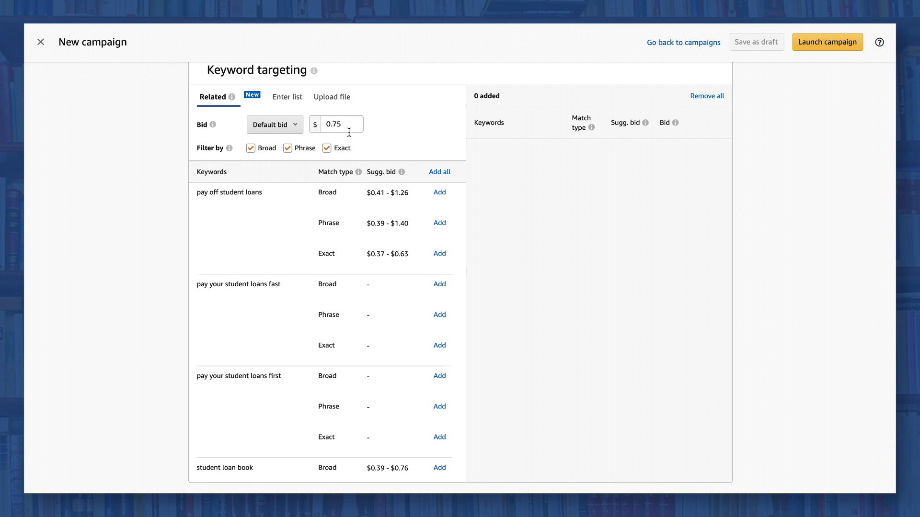
pyautogui.moveTo(333, 125); pyautogui.dragTo(340, 126)
pyautogui.write('51')
pyautogui.scroll(-1, 412, 131)
pyautogui.click(412, 131)
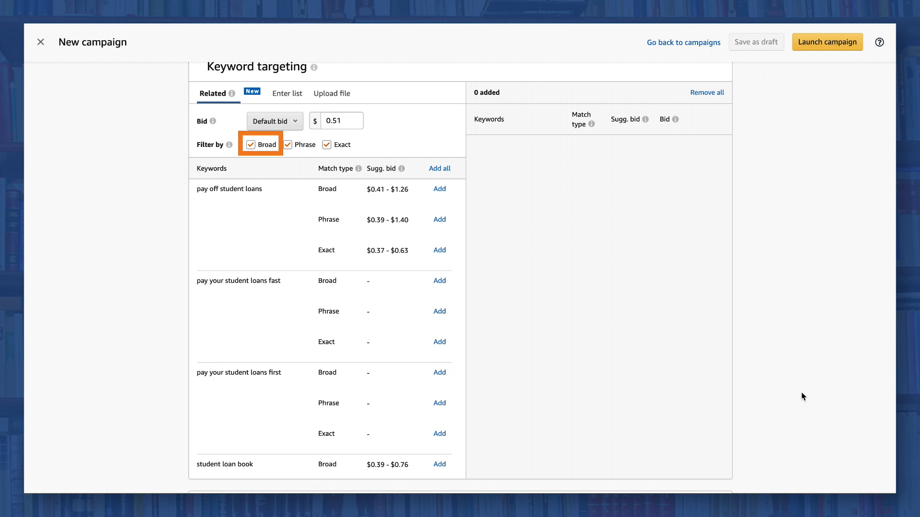
# Step: Filter the related keyword suggestions to broad match only and look through the list
pyautogui.click(326, 144)
pyautogui.click(288, 145)
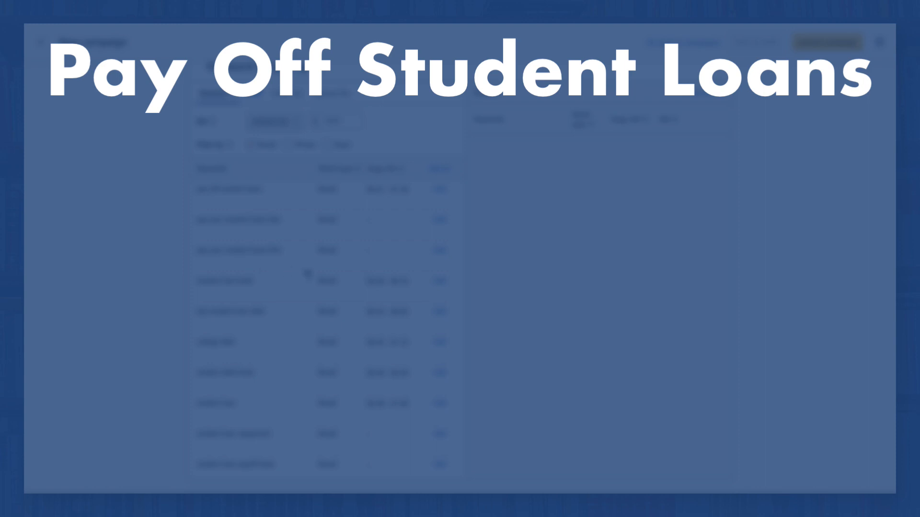
pyautogui.scroll(-2, 307, 272)
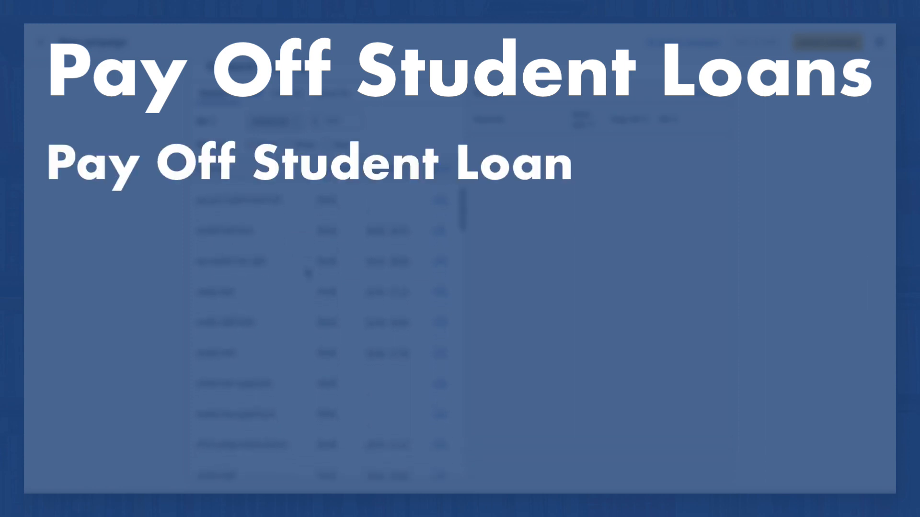
pyautogui.scroll(-3, 307, 272)
pyautogui.scroll(-2, 308, 273)
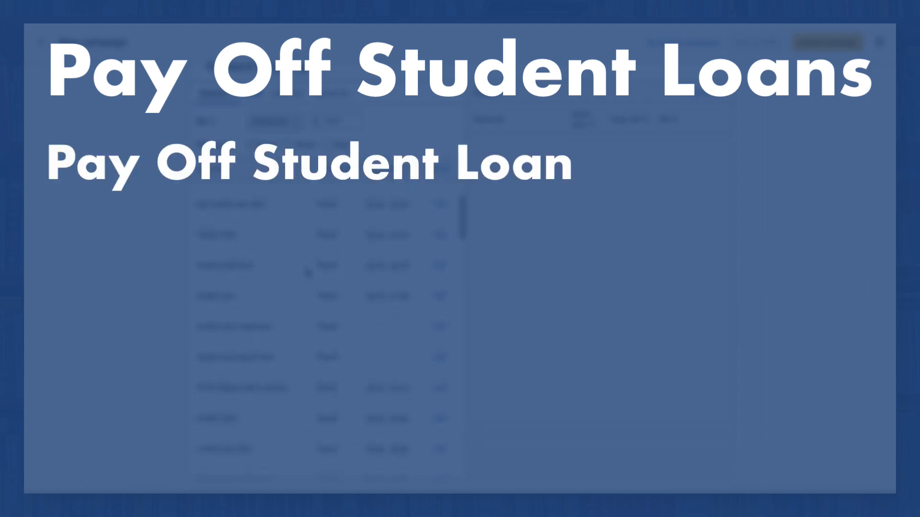
pyautogui.scroll(-3, 308, 273)
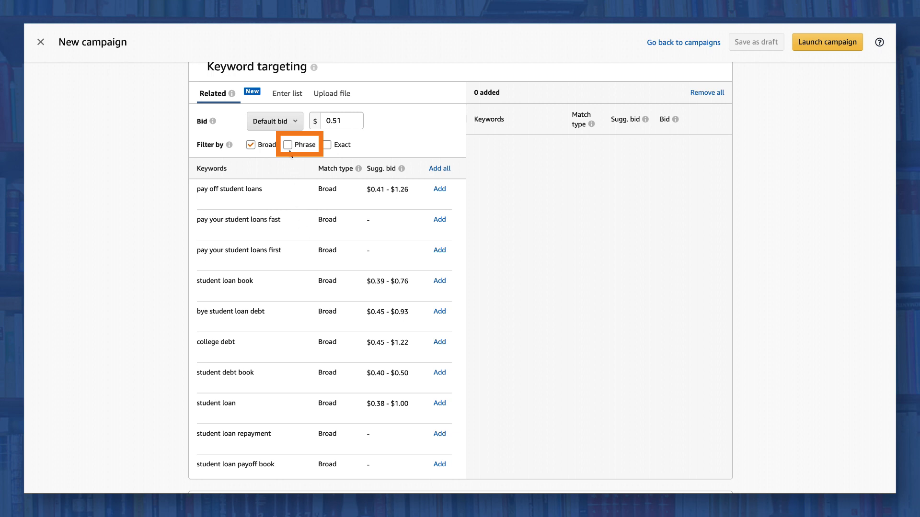
# Step: Compare the keyword suggestions under phrase match only and exact match only, ending with the filter on broad match only
pyautogui.click(288, 145)
pyautogui.click(250, 146)
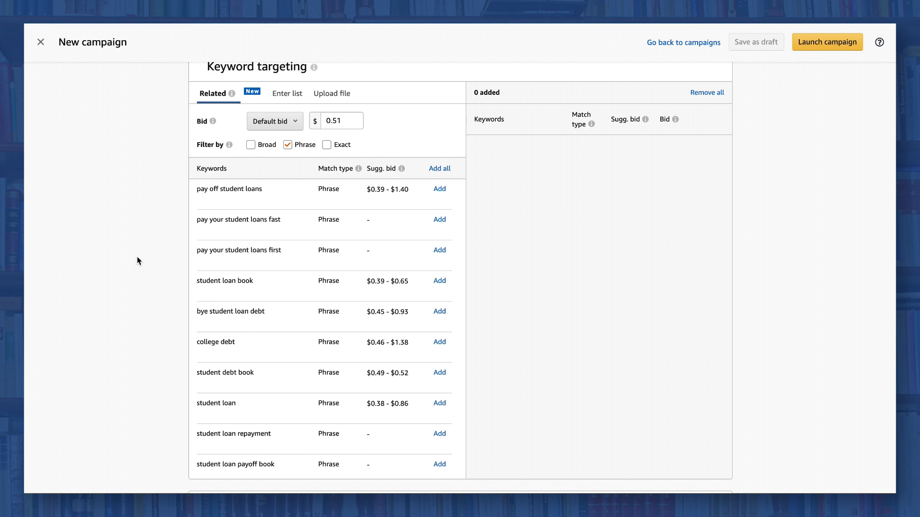
pyautogui.click(287, 145)
pyautogui.click(327, 146)
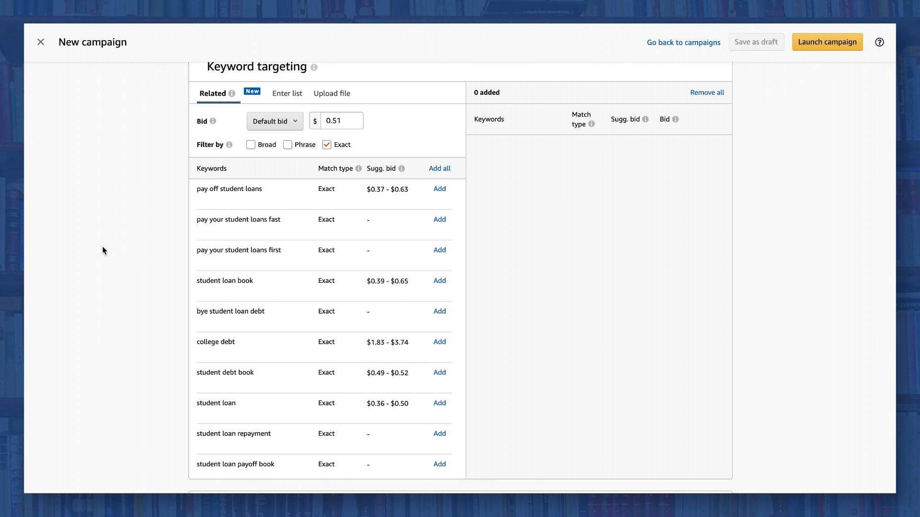
pyautogui.click(251, 145)
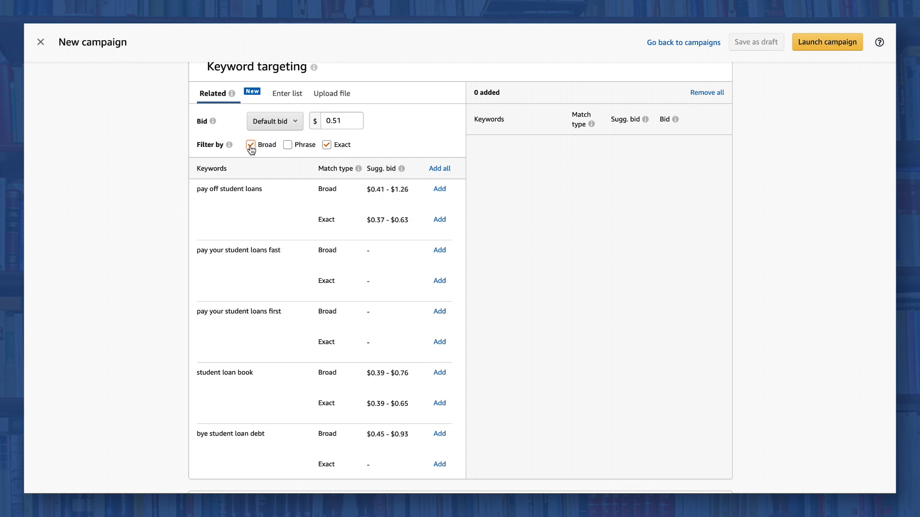
pyautogui.click(327, 144)
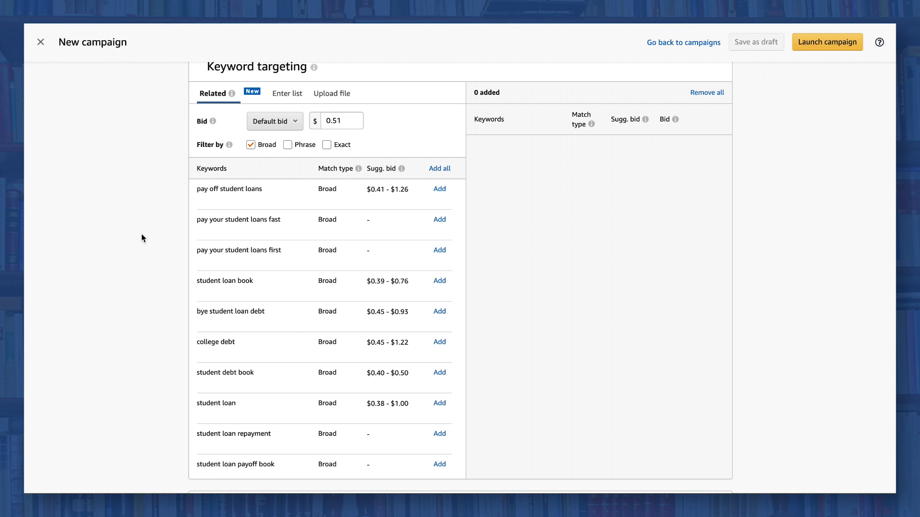
# Step: Open manual entry of a keyword list and choose broad and phrase match types for it
pyautogui.click(275, 95)
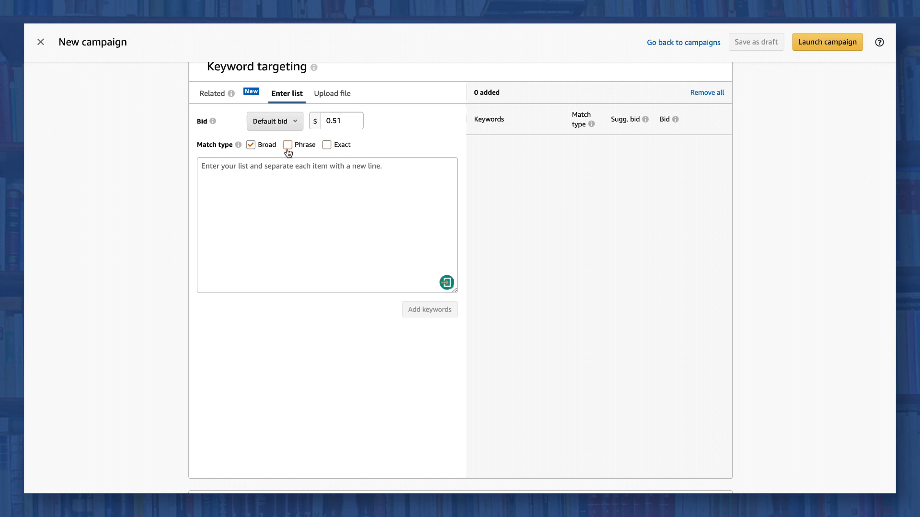
pyautogui.click(285, 190)
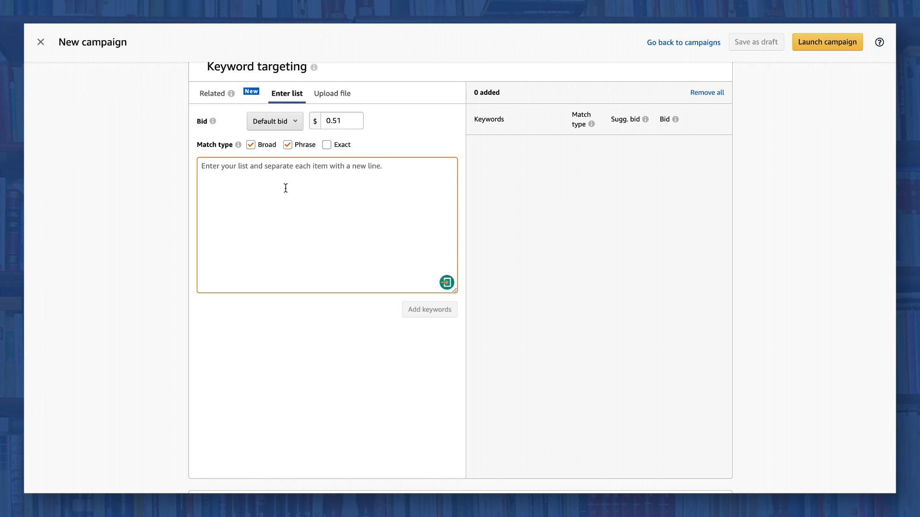
# Step: Enter "free, free book, free ebook," in the negative keyword list, leaving the suggested search terms unused
pyautogui.scroll(-3, 285, 188)
pyautogui.scroll(-5, 285, 188)
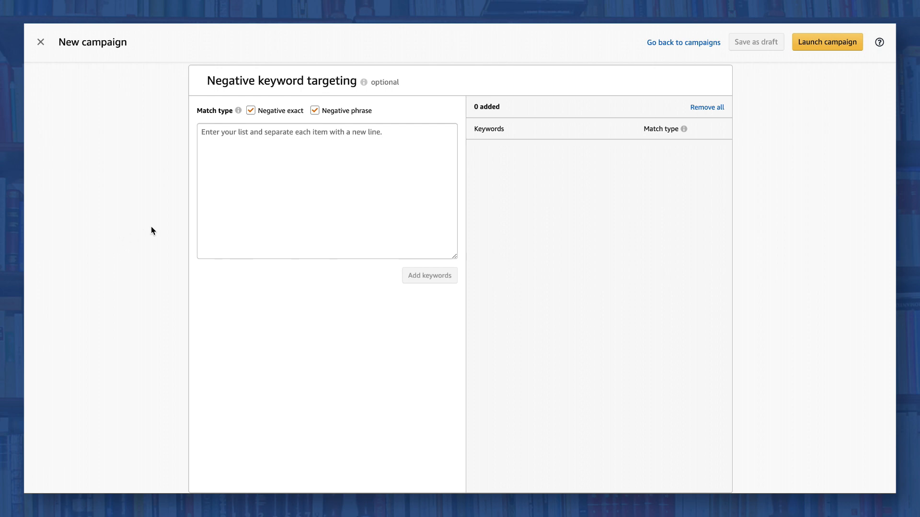
pyautogui.click(221, 201)
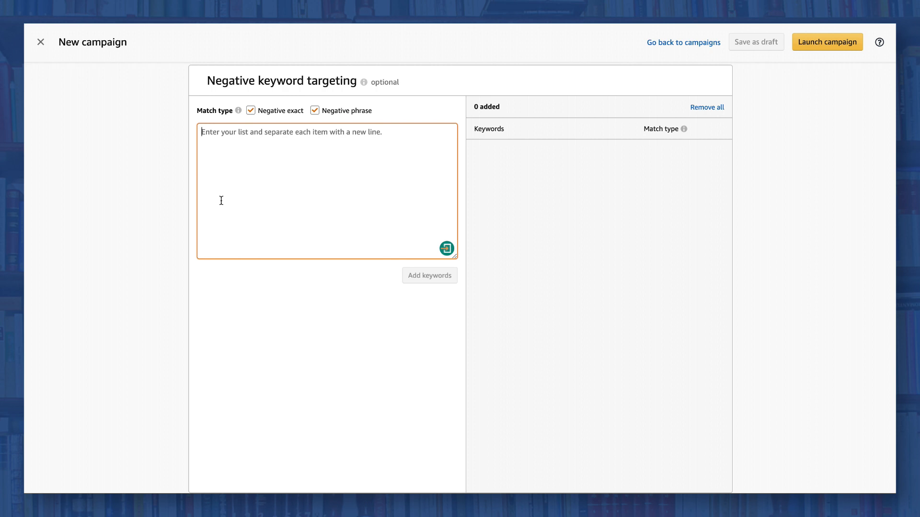
pyautogui.write('free, ')
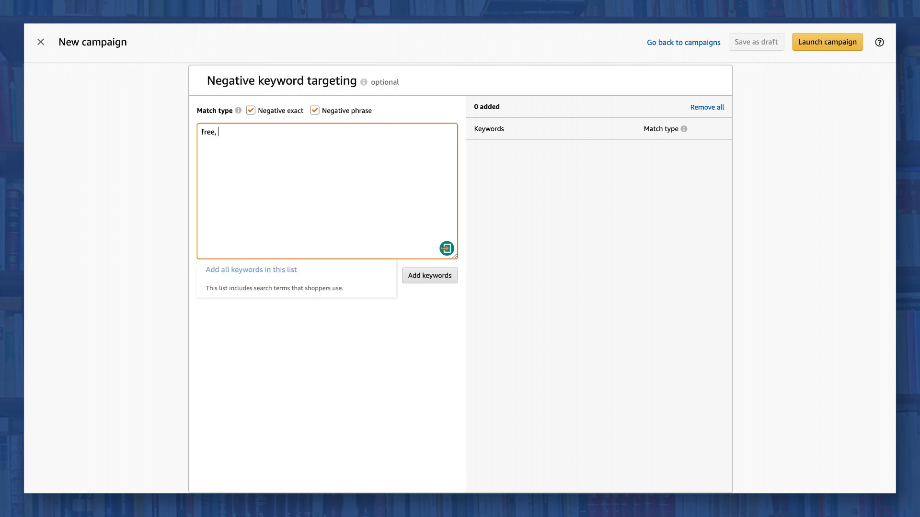
pyautogui.write('free ')
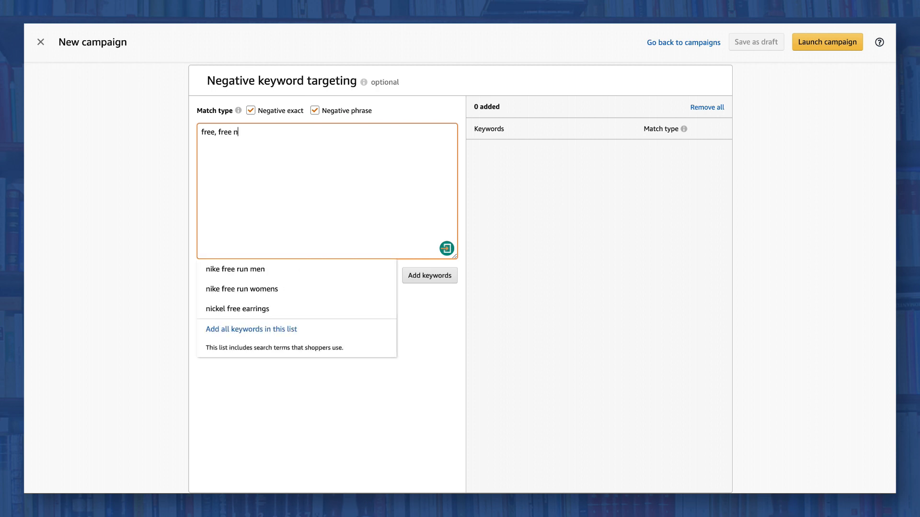
pyautogui.write('book, ')
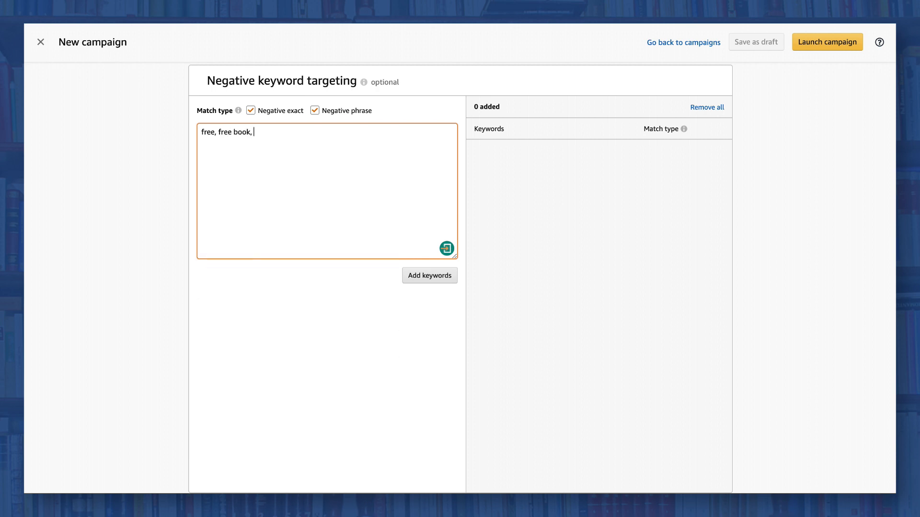
pyautogui.write('free e')
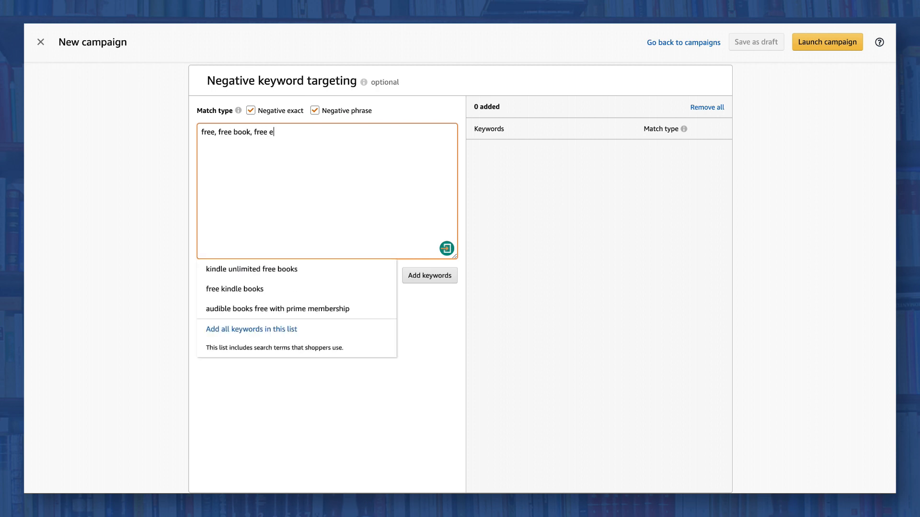
pyautogui.write('book')
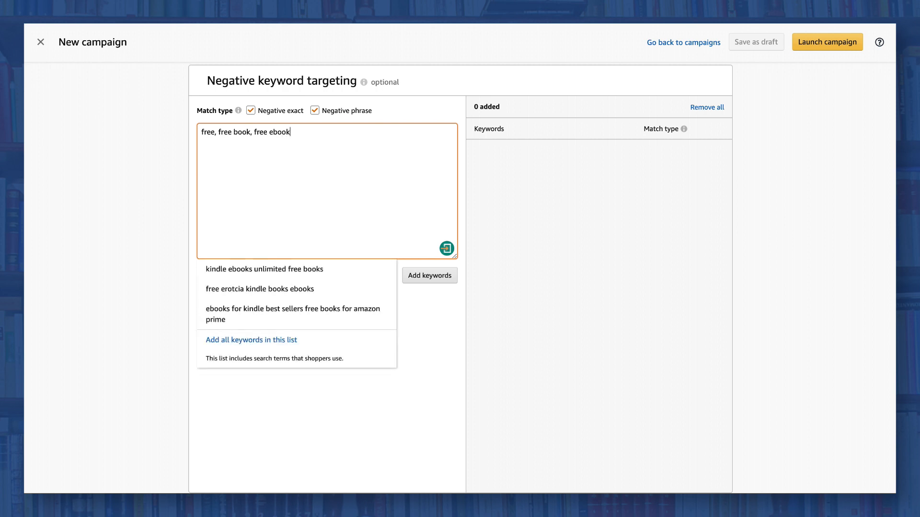
pyautogui.write(',')
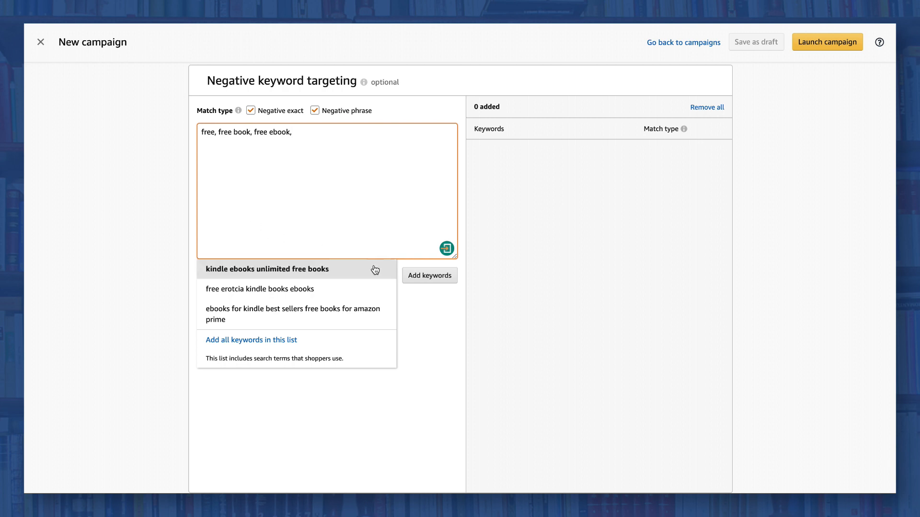
pyautogui.click(427, 302)
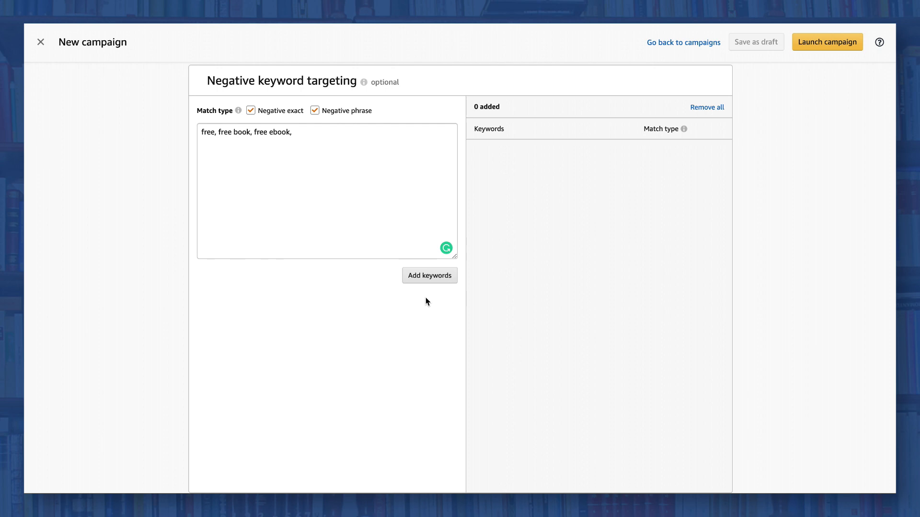
# Step: Change the campaign's targeting from keyword targeting to product targeting and bring up its settings
pyautogui.scroll(15, 427, 300)
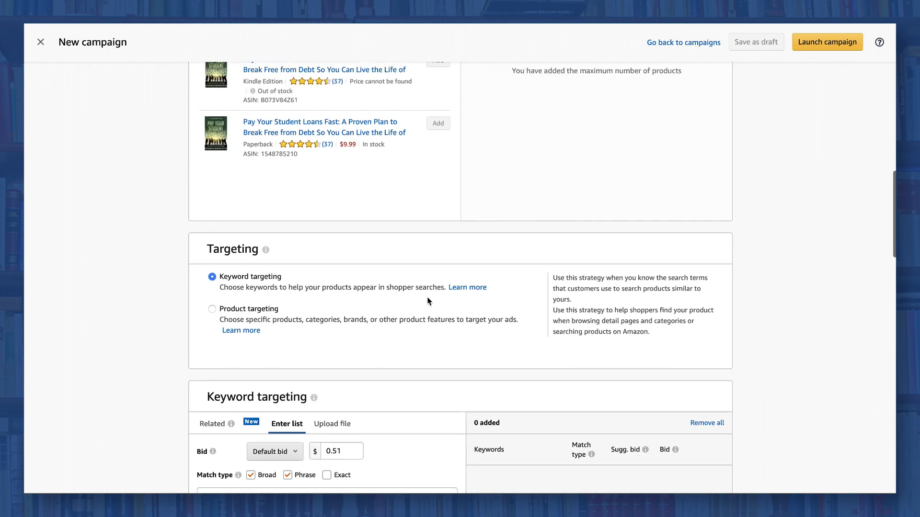
pyautogui.click(212, 311)
pyautogui.scroll(-3, 75, 238)
pyautogui.scroll(-4, 74, 238)
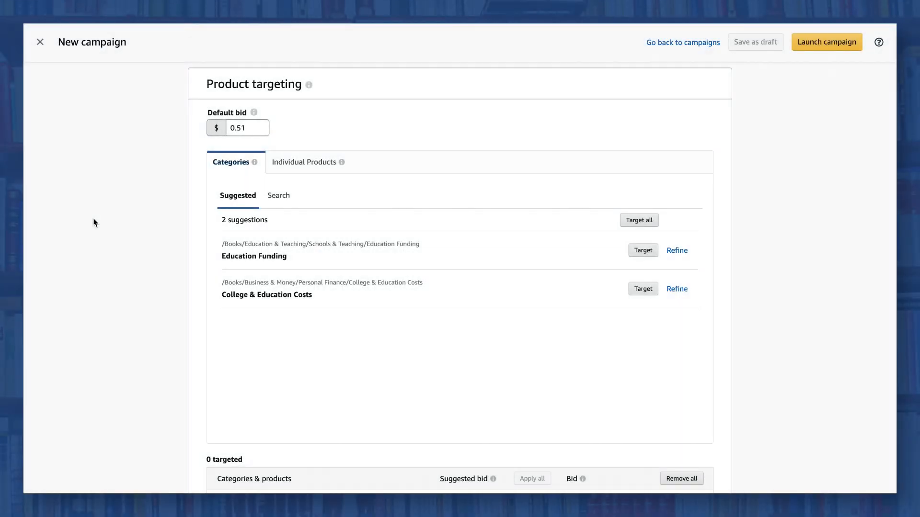
# Step: Search the product targeting categories for "education" and look through the matching categories
pyautogui.click(285, 204)
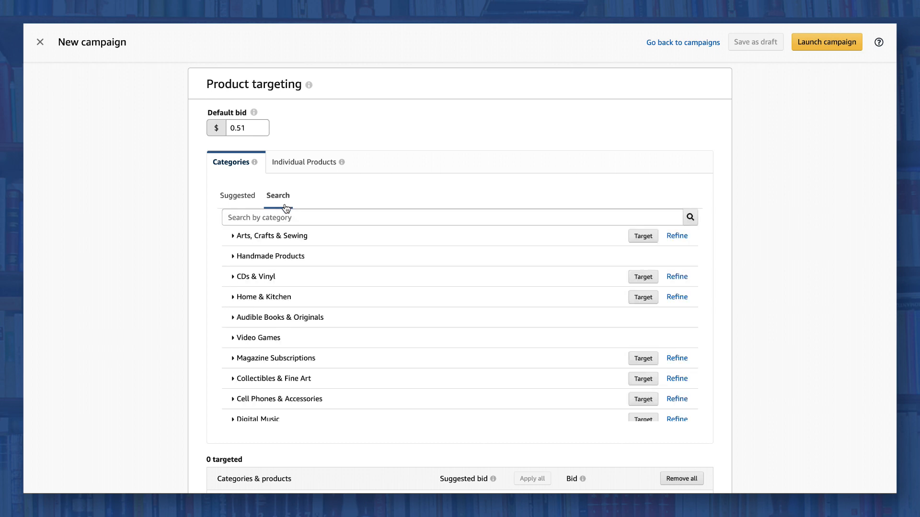
pyautogui.click(285, 218)
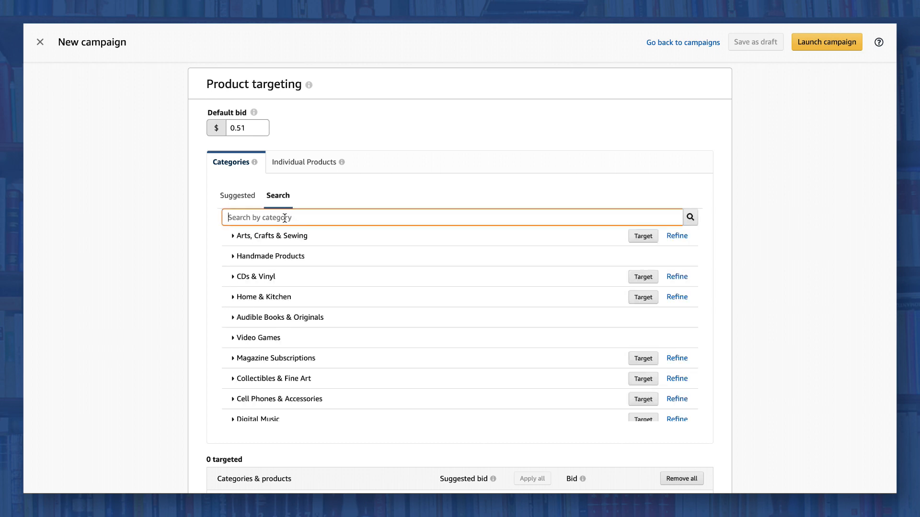
pyautogui.write('e')
pyautogui.press('BackSpace')
pyautogui.write('education')
pyautogui.click(689, 217)
pyautogui.scroll(-15, 468, 299)
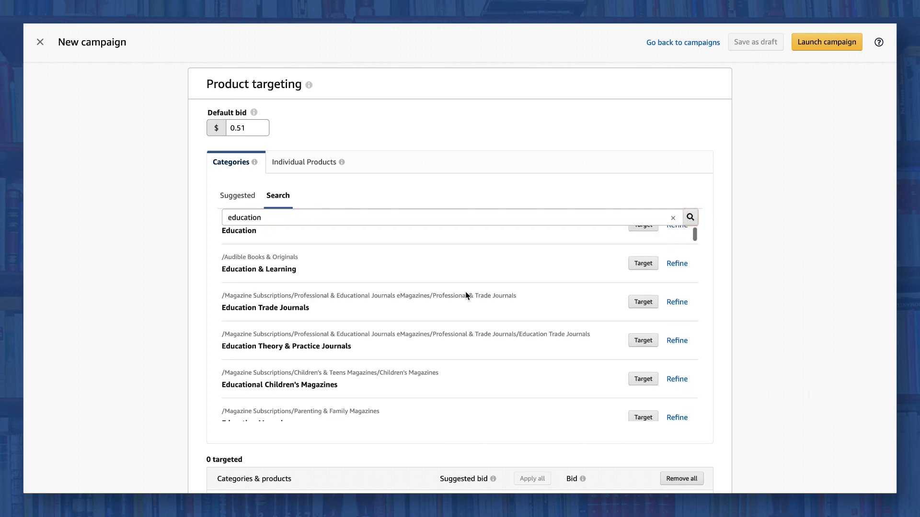
pyautogui.scroll(-15, 467, 295)
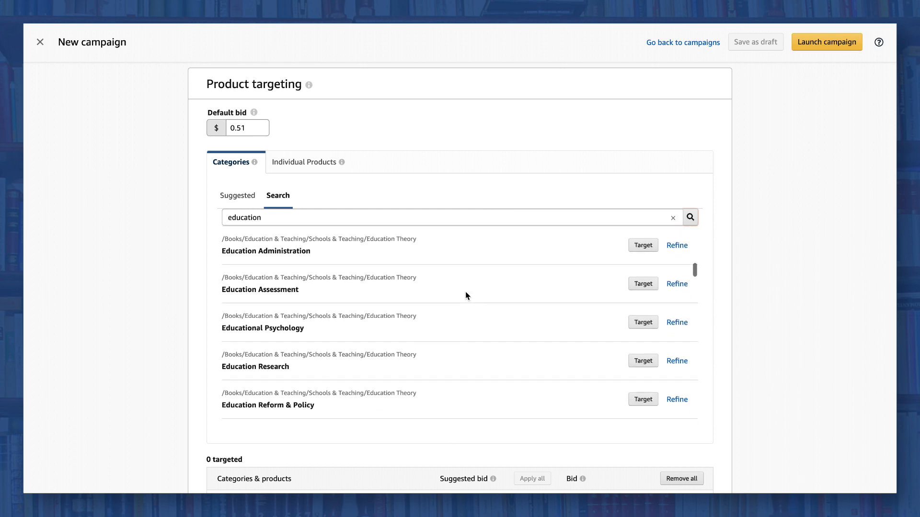
# Step: Check the individual product suggestions and open the search by book title or ASIN
pyautogui.click(307, 165)
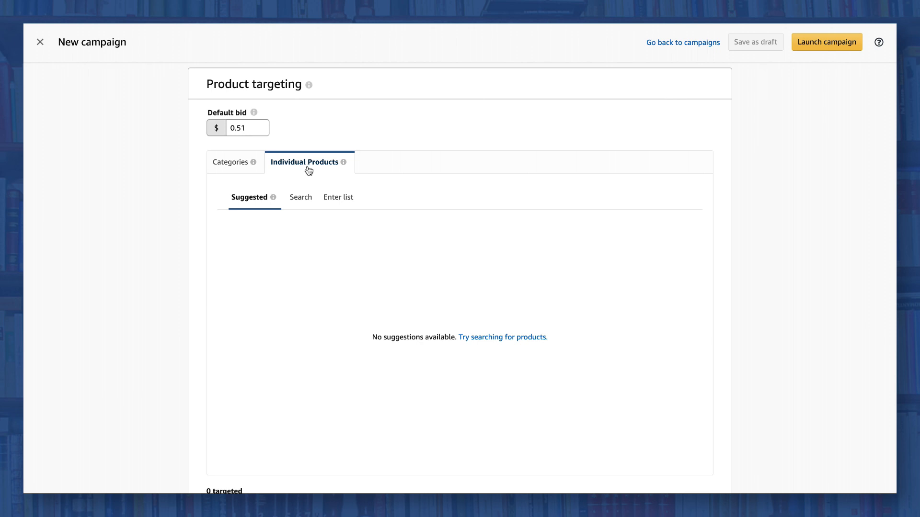
pyautogui.click(305, 200)
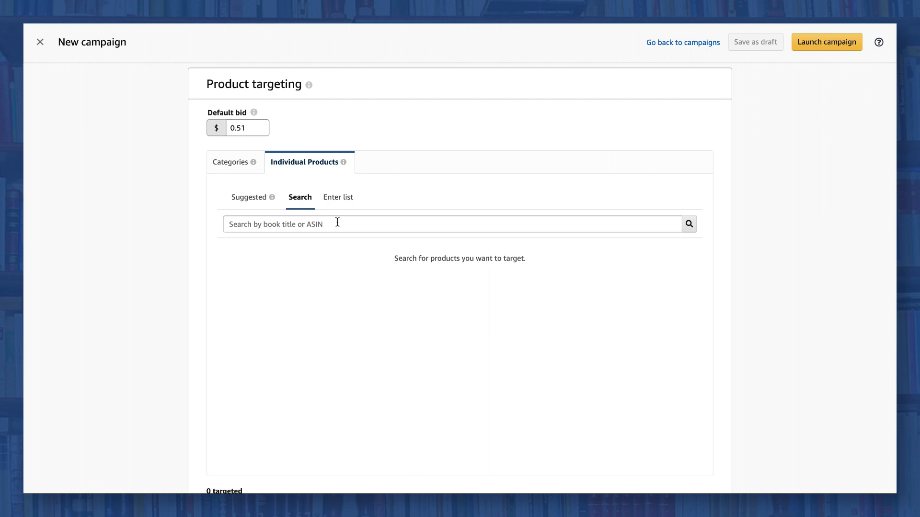
# Step: Enter "This is what it would look like" as the custom text of the Sponsored Products ad
pyautogui.scroll(-7, 336, 223)
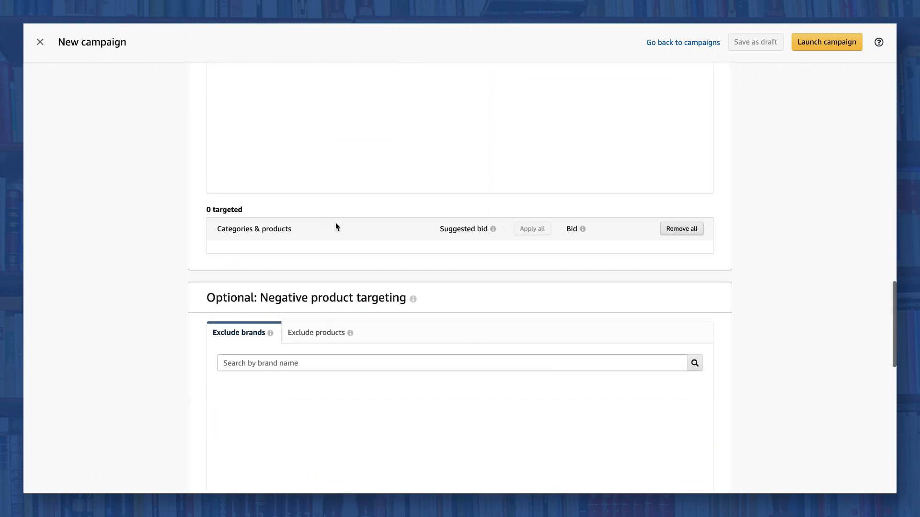
pyautogui.scroll(-10, 336, 222)
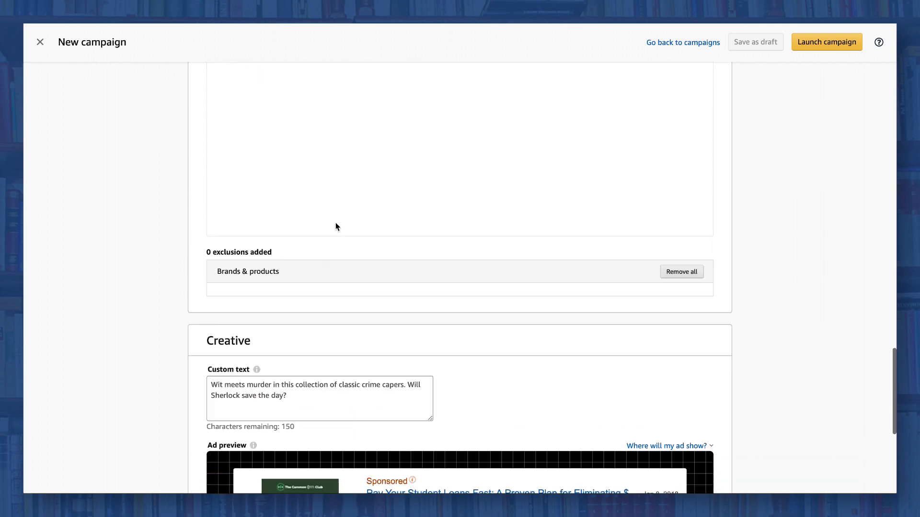
pyautogui.scroll(-2, 336, 225)
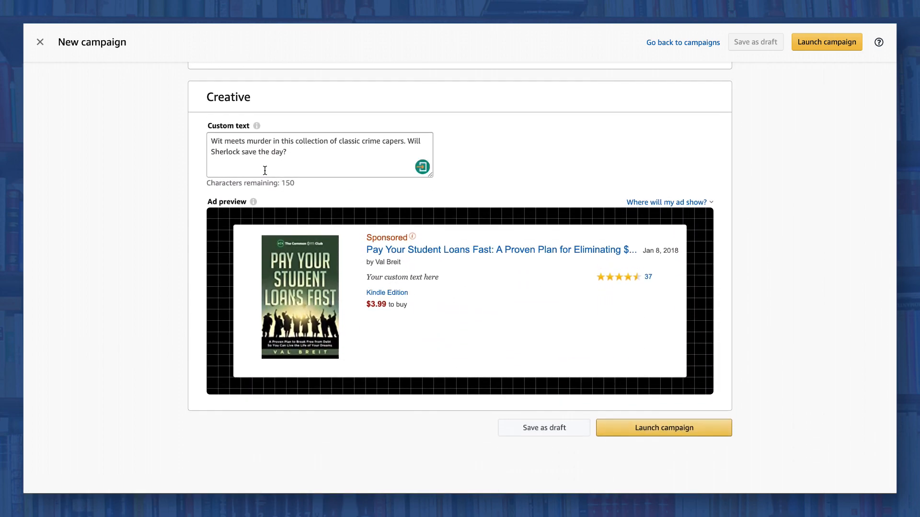
pyautogui.click(265, 171)
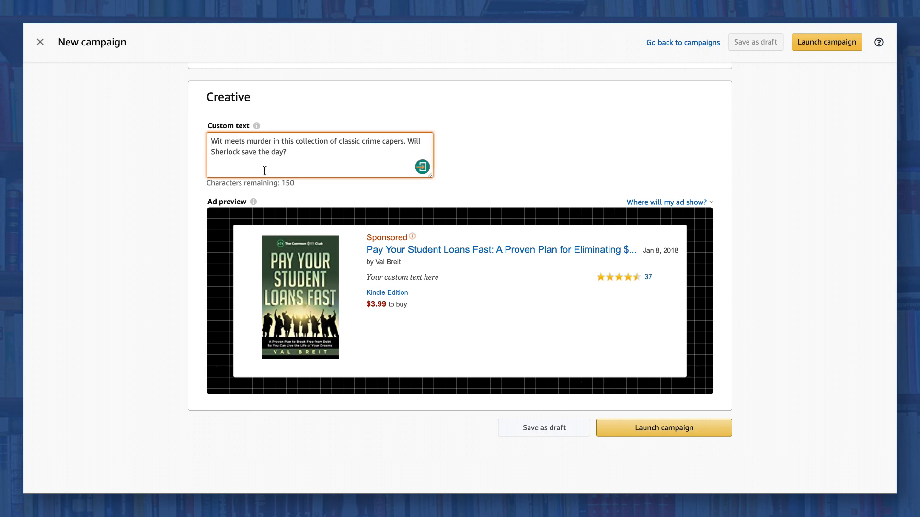
pyautogui.write('This is what it would lo')
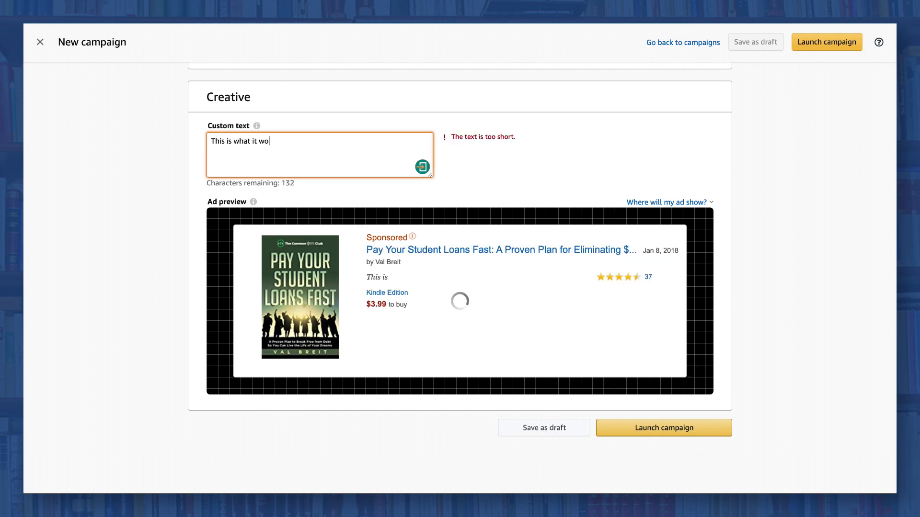
pyautogui.write('ok like')
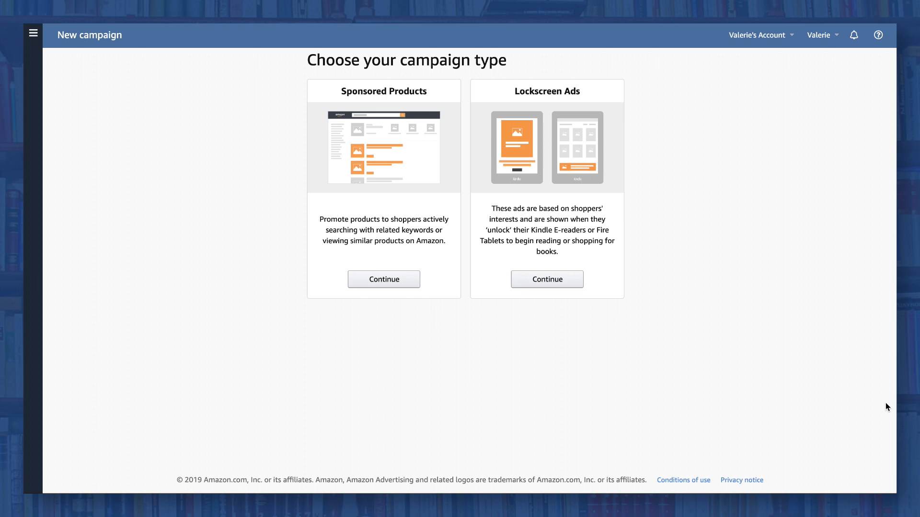
# Step: Start a new Lockscreen Ads campaign and review its date, budget, pacing and product settings
pyautogui.click(563, 286)
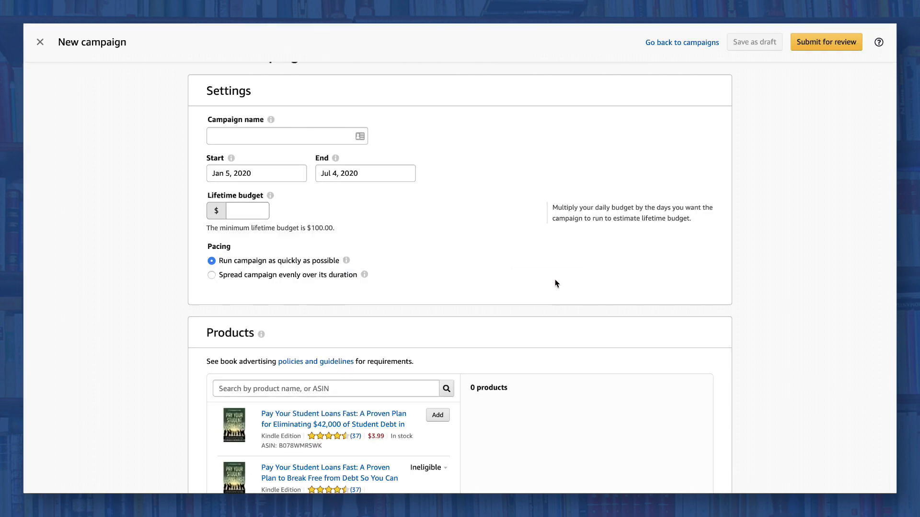
pyautogui.scroll(1, 552, 278)
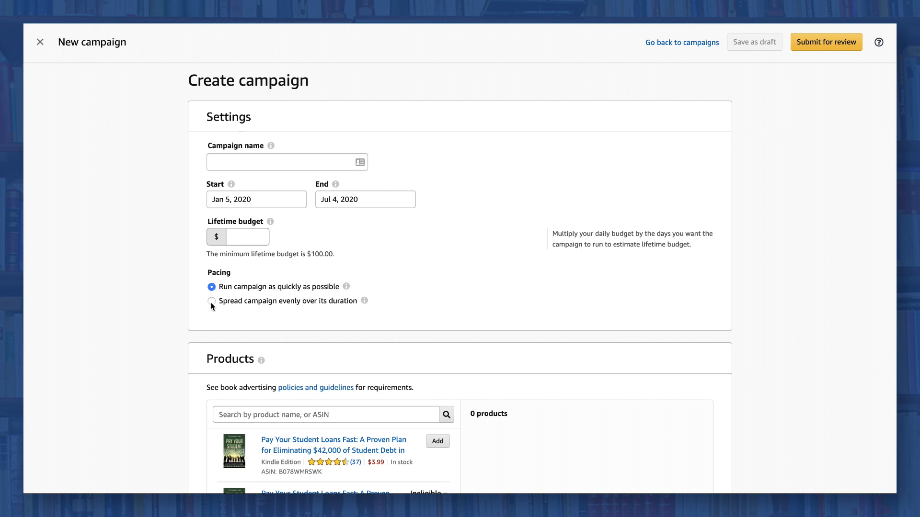
pyautogui.scroll(-5, 212, 304)
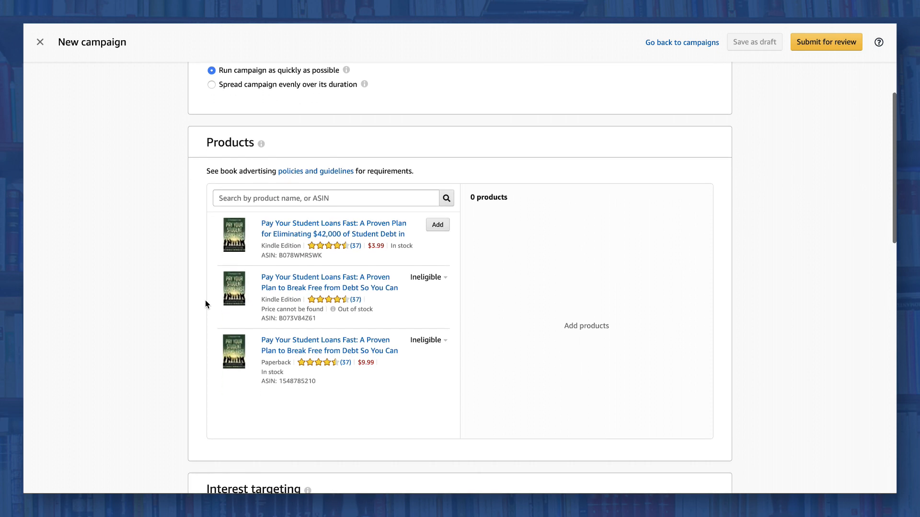
# Step: Expand the Business & Money category under interest targeting and look through its subcategories
pyautogui.scroll(-7, 204, 300)
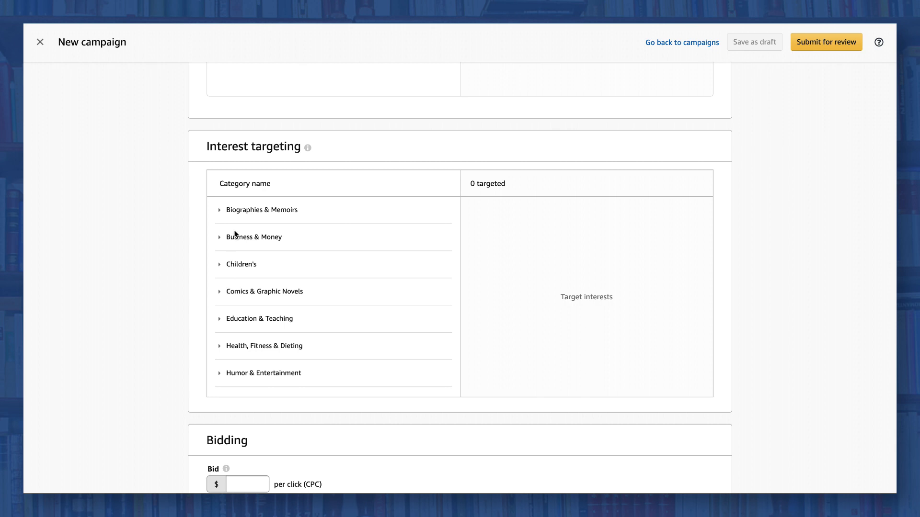
pyautogui.click(221, 238)
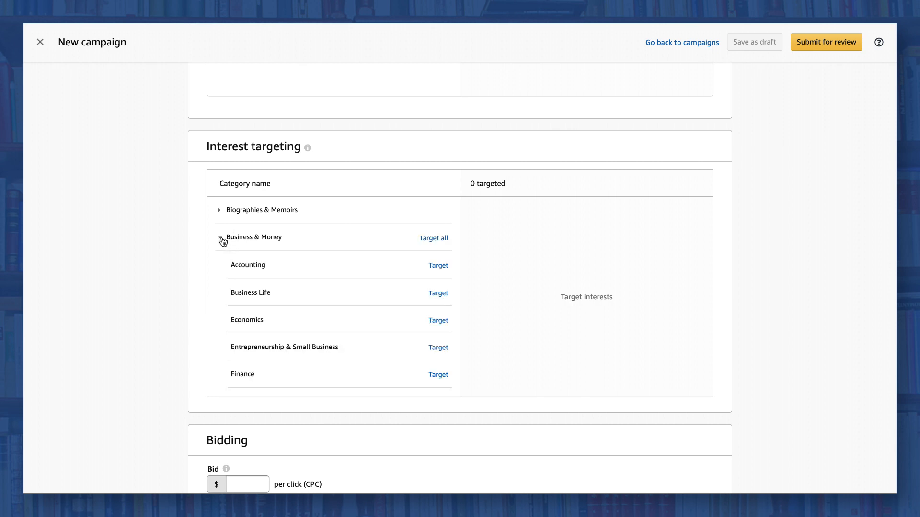
pyautogui.scroll(-4, 277, 281)
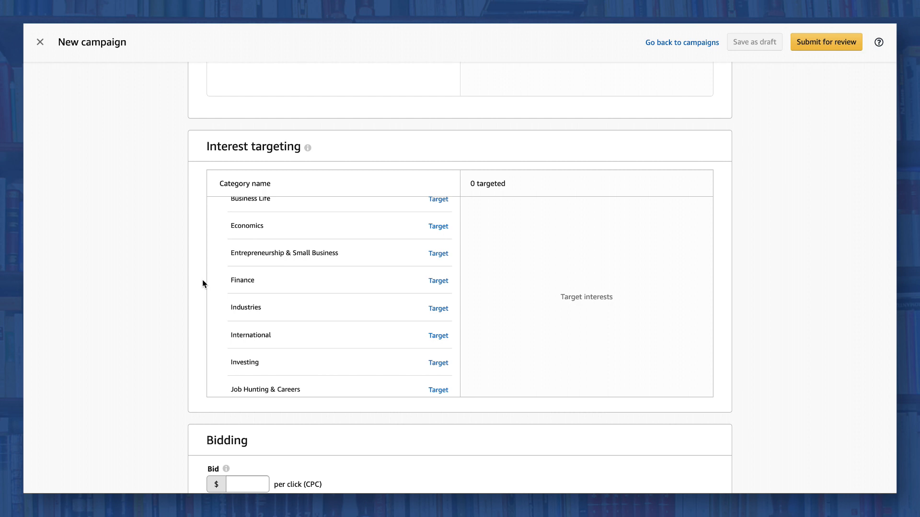
# Step: Check the bidding section, then compare the Fire Tablet and Kindle E-reader previews of the lockscreen ad
pyautogui.scroll(-4, 203, 284)
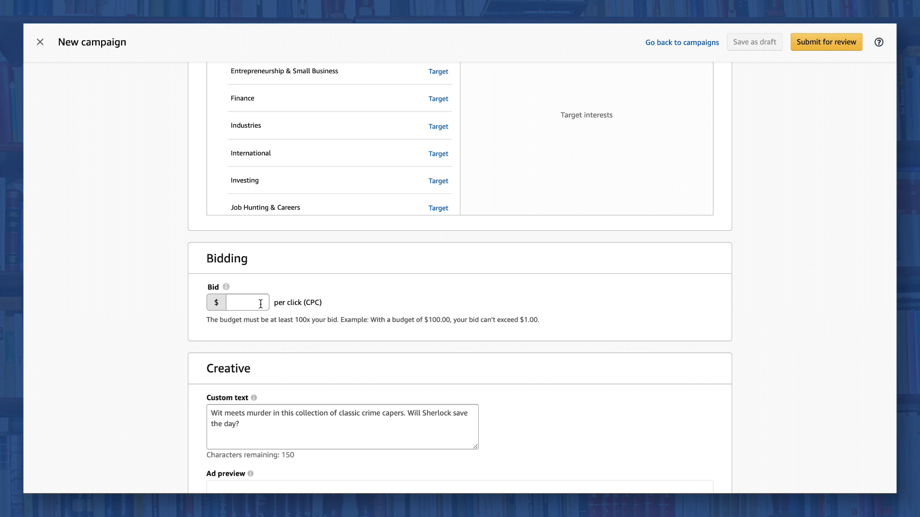
pyautogui.scroll(-8, 160, 296)
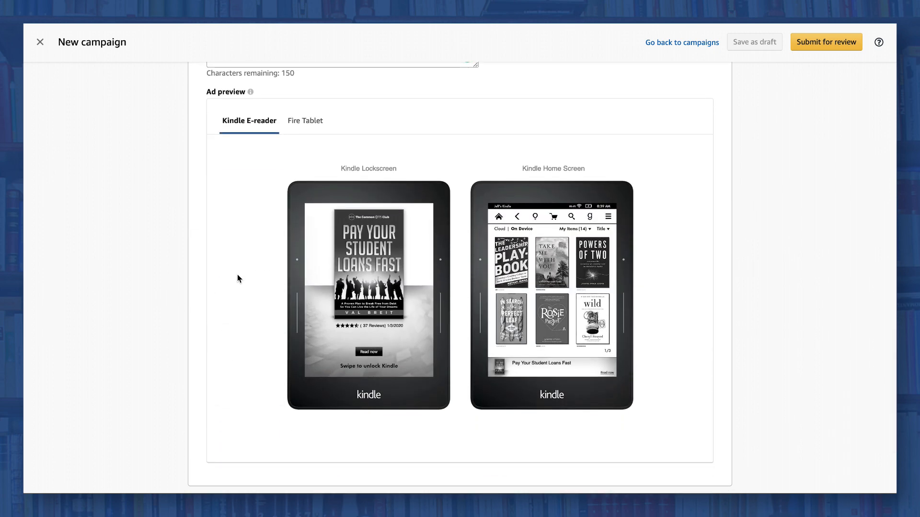
pyautogui.click(305, 124)
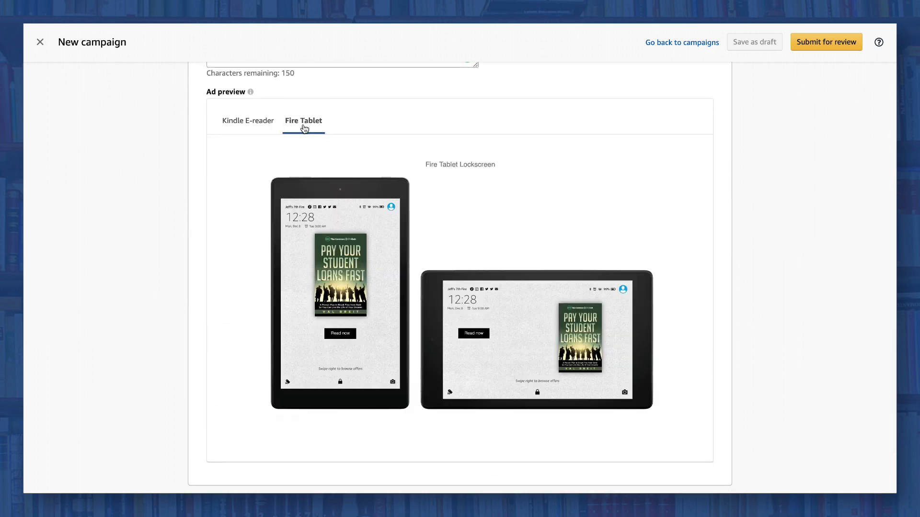
pyautogui.click(249, 125)
# Step: Enter "This is what" as the lockscreen ad's custom text and check it in the Kindle E-reader preview
pyautogui.scroll(2, 197, 150)
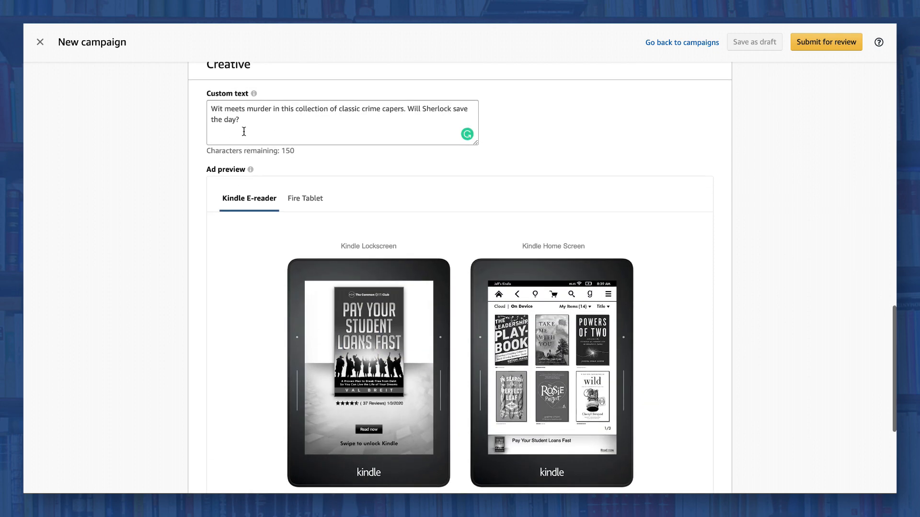
pyautogui.click(244, 131)
pyautogui.write('T')
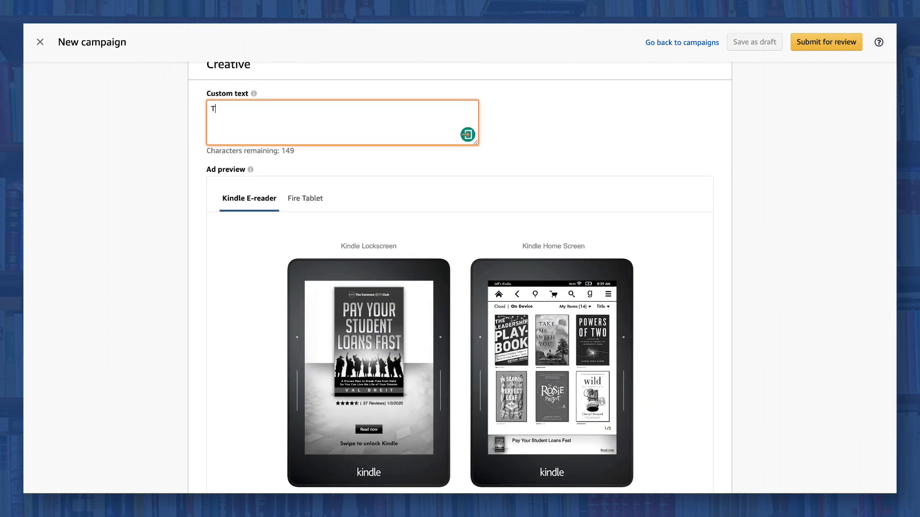
pyautogui.write('his is what')
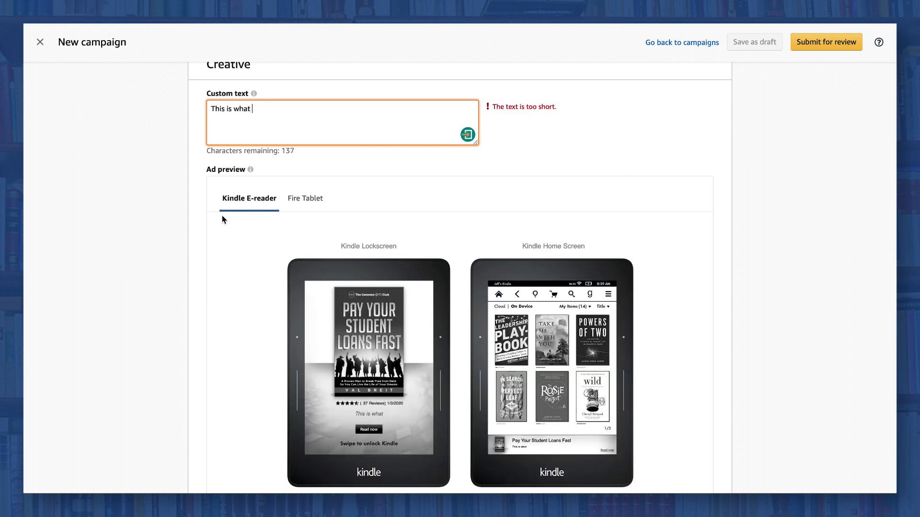
pyautogui.scroll(-1, 222, 218)
pyautogui.scroll(-3, 222, 219)
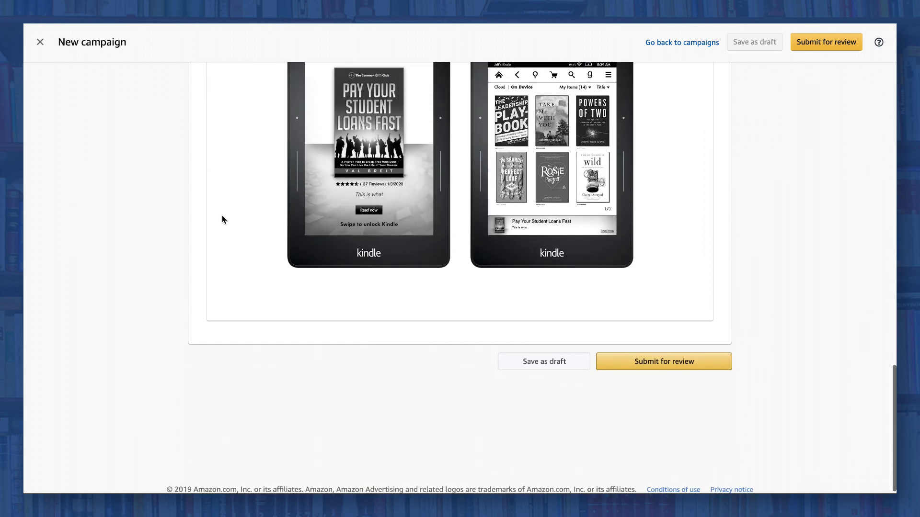